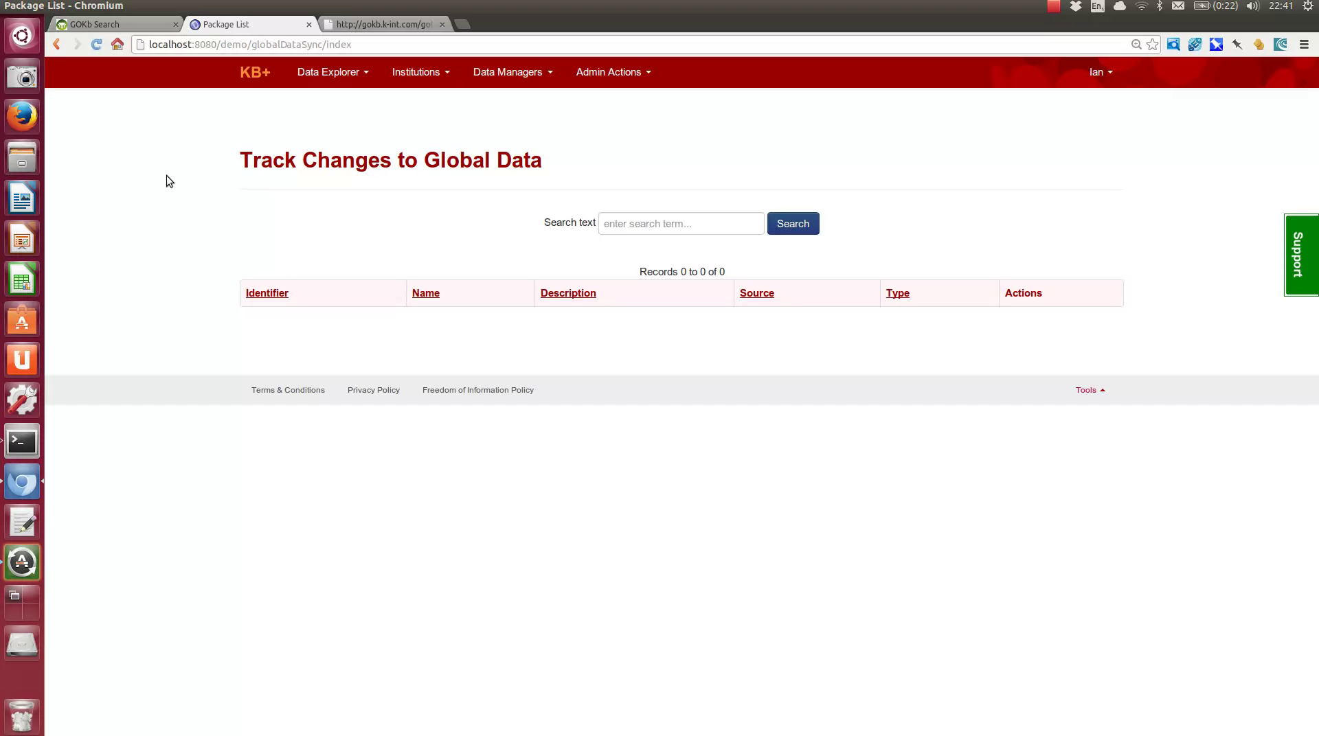
Examine the GOKb OAI package feed and the GOKb packages list, and return to the KB+ global data tracking page
left_click(369, 24)
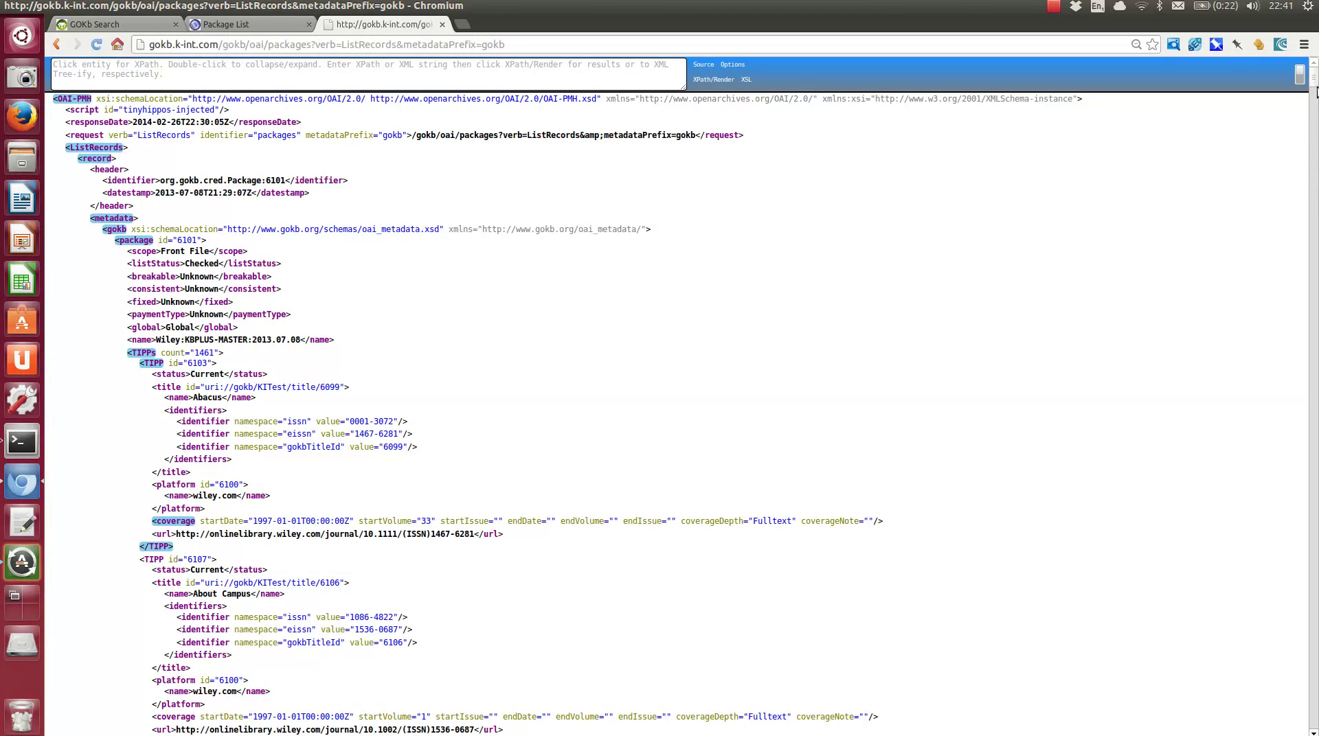
left_click_drag(182, 44, 321, 44)
left_click(320, 44)
mouse_move(1314, 77)
left_mouse_down()
mouse_move(1317, 322)
mouse_move(1310, 63)
left_mouse_up()
left_click(228, 25)
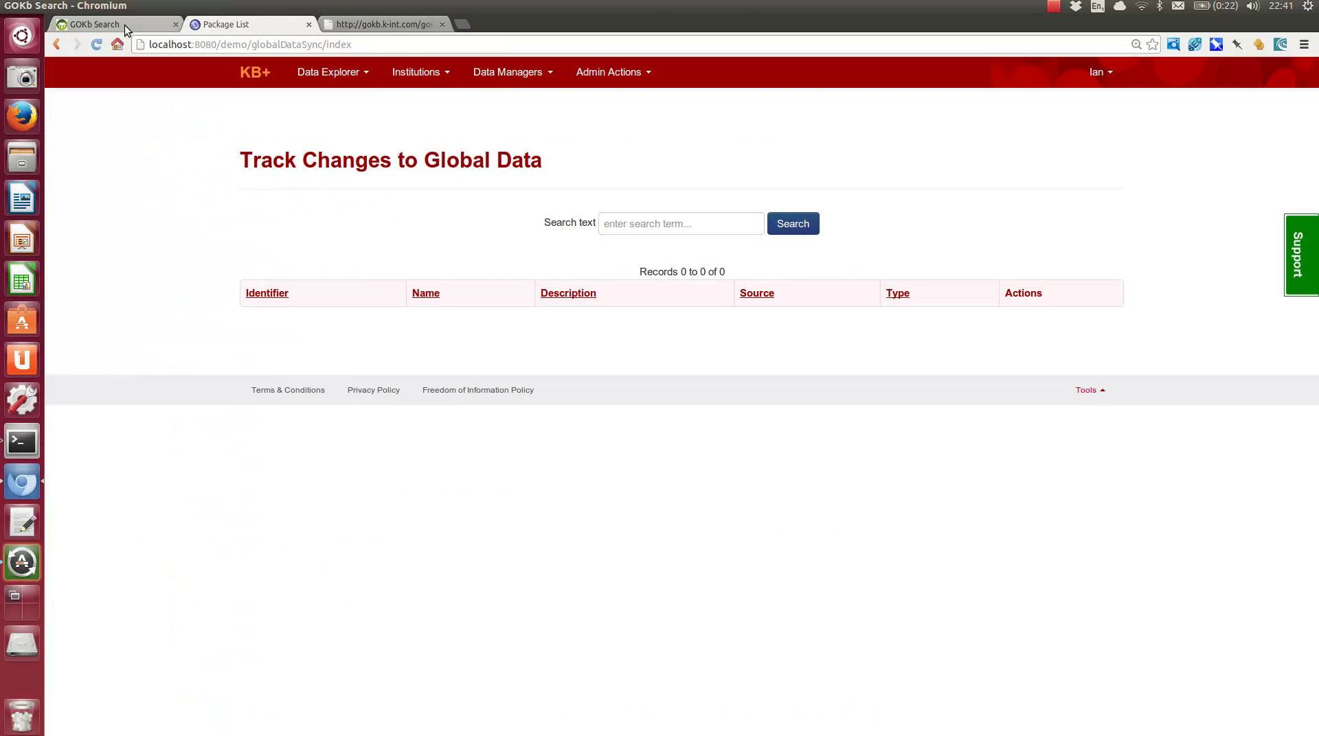
left_click(125, 25)
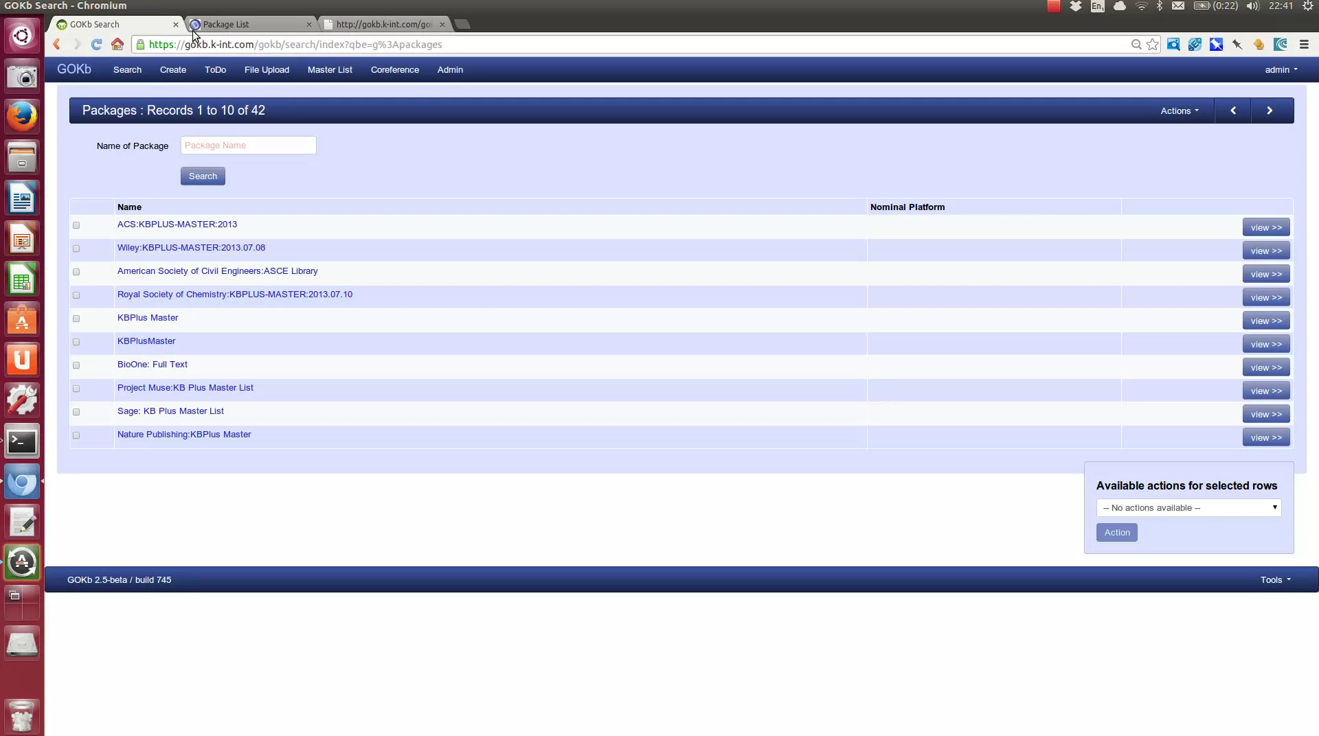
left_click(243, 30)
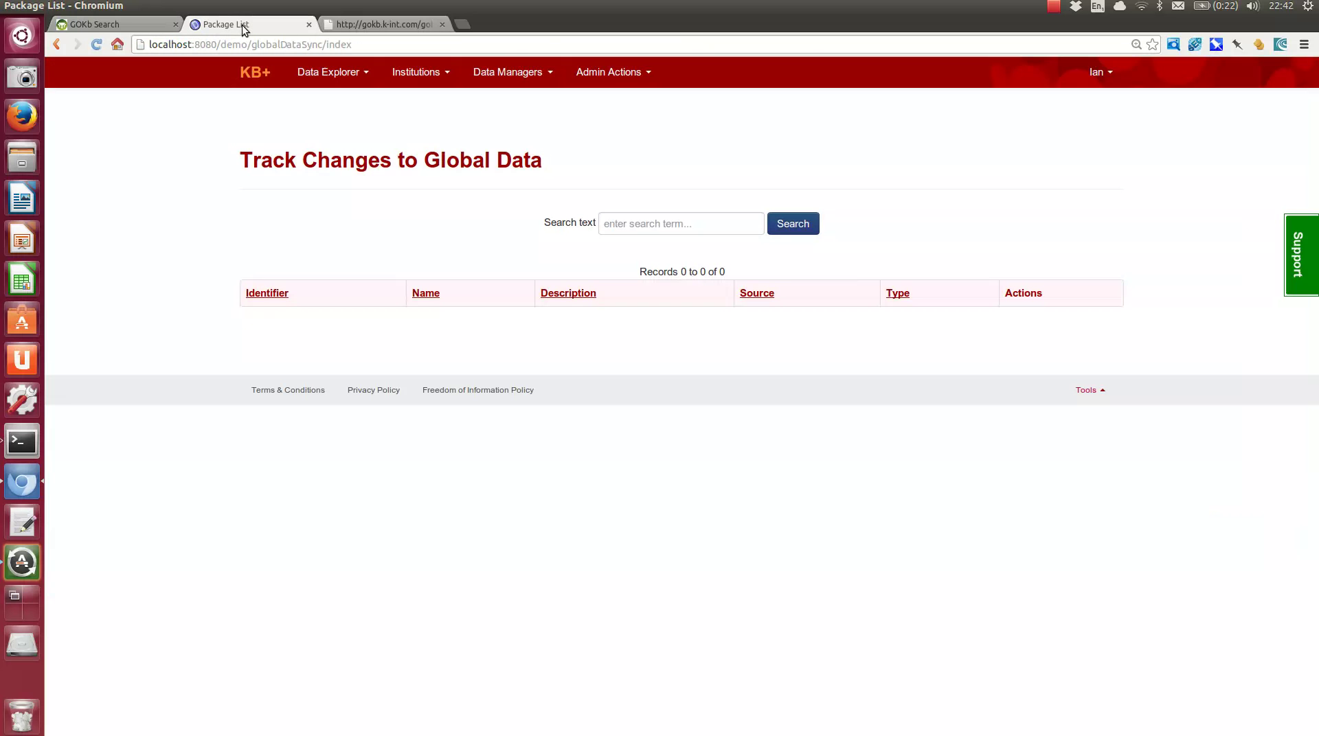
View the Data Manager Dashboard, and open the Global Data Download [Packages] list
left_click(245, 79)
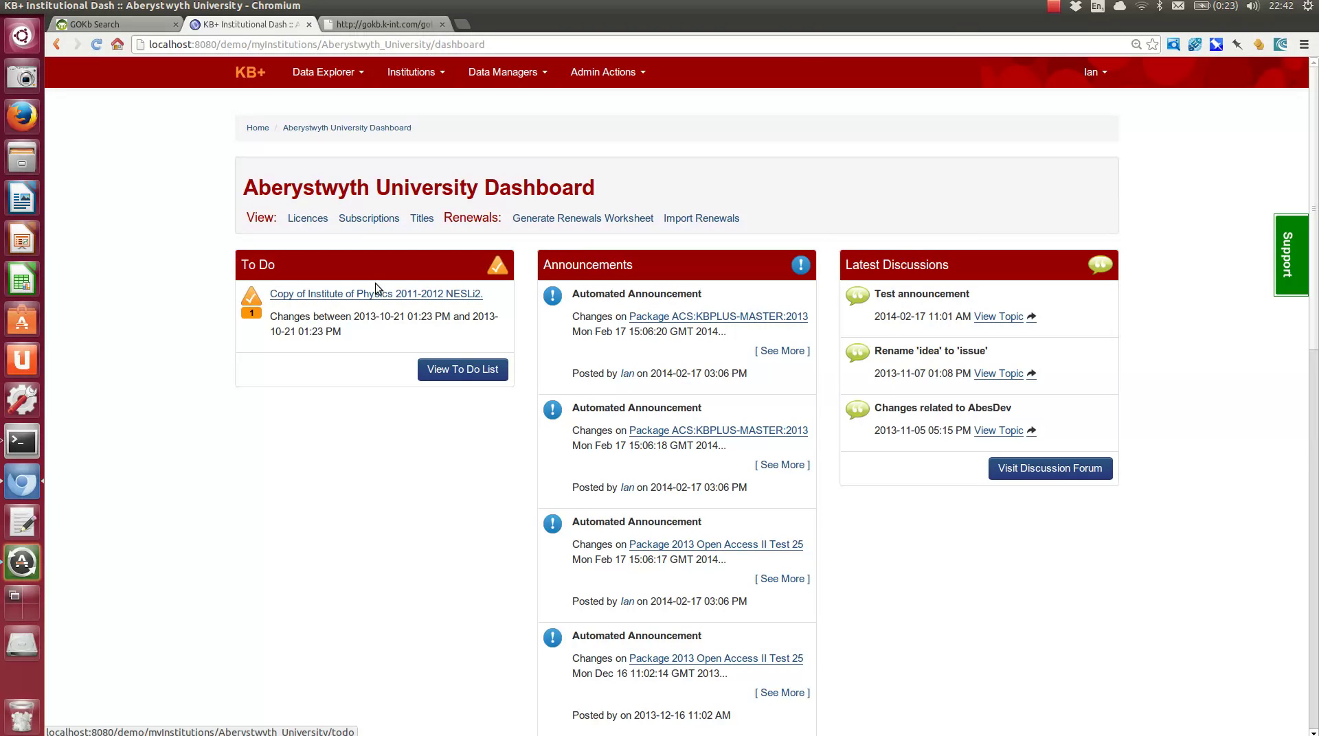
left_click(430, 70)
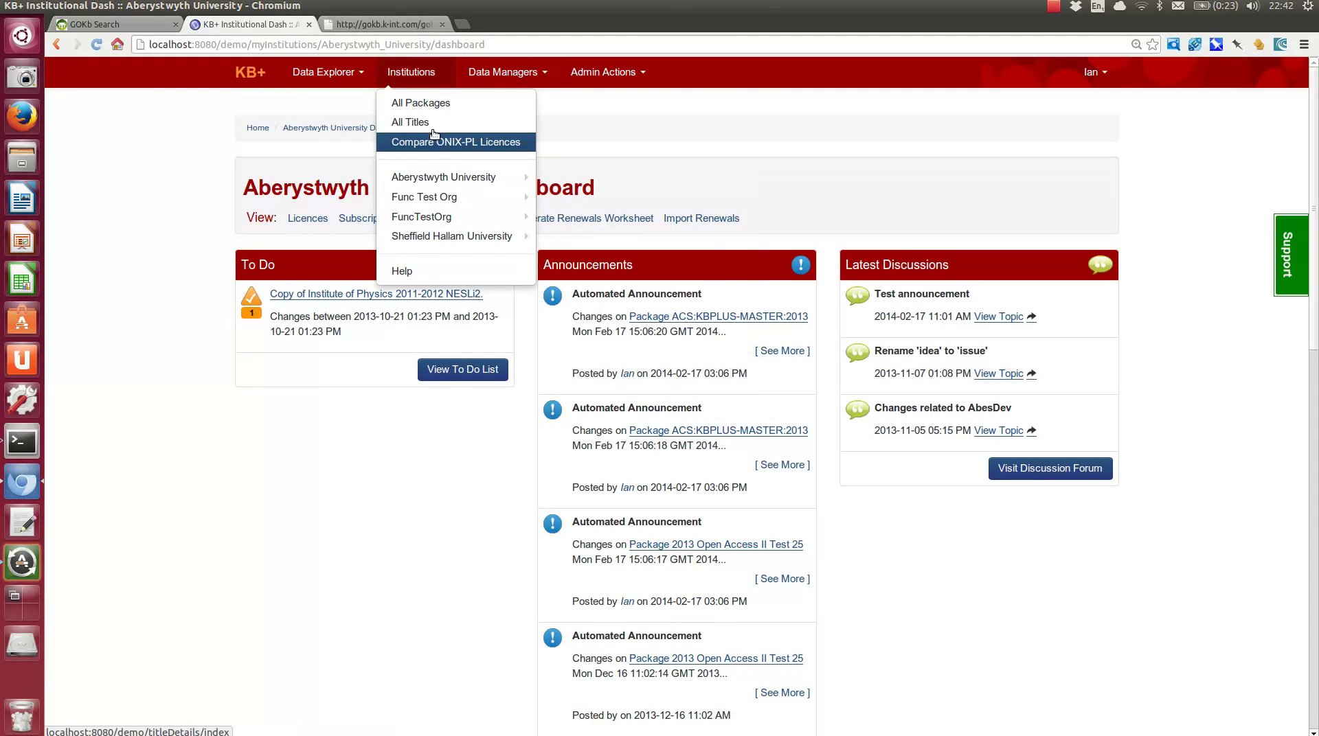
left_click(622, 133)
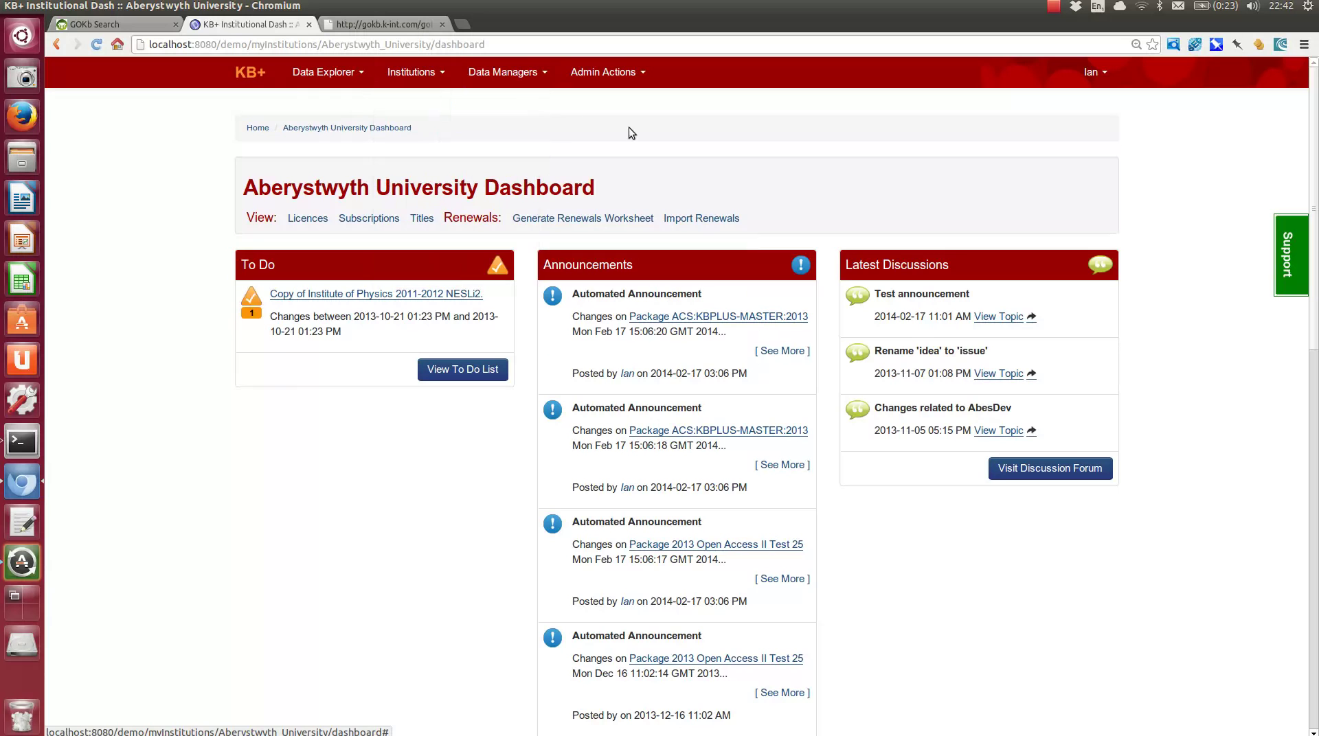
left_click(512, 77)
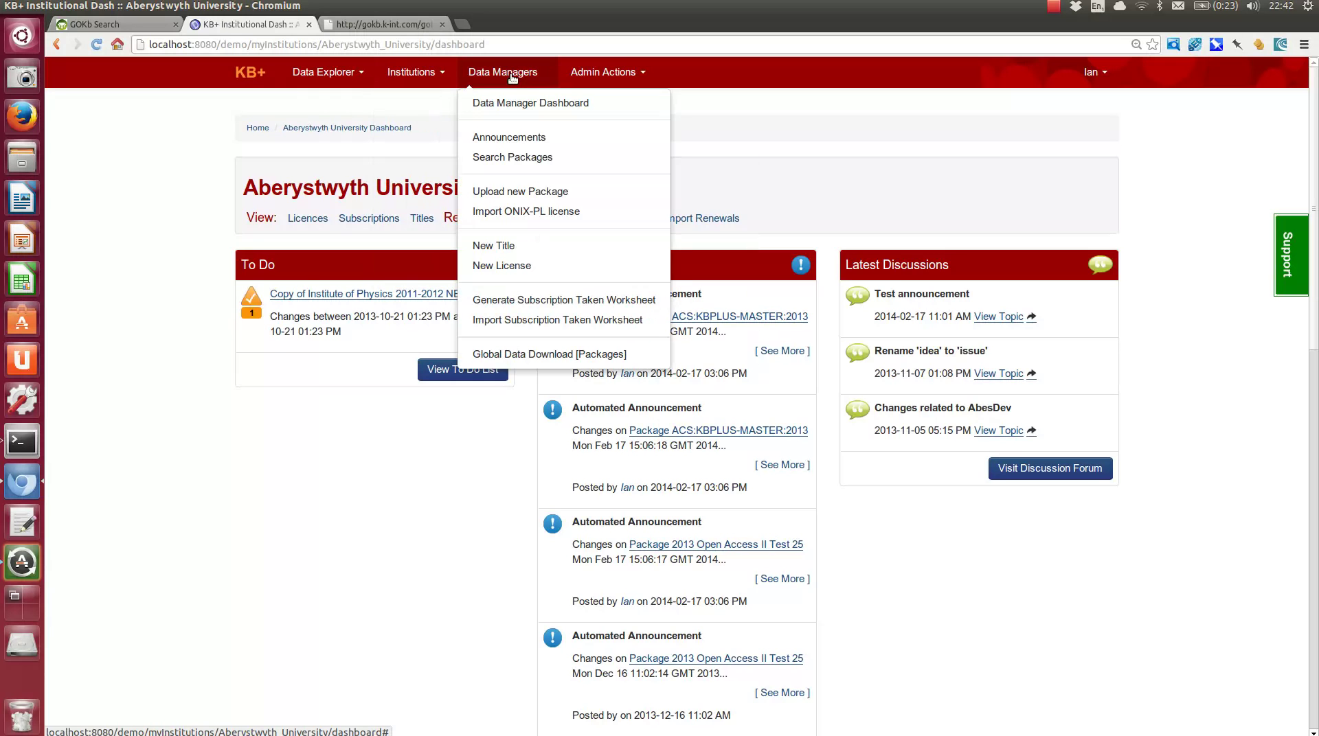
left_click(542, 109)
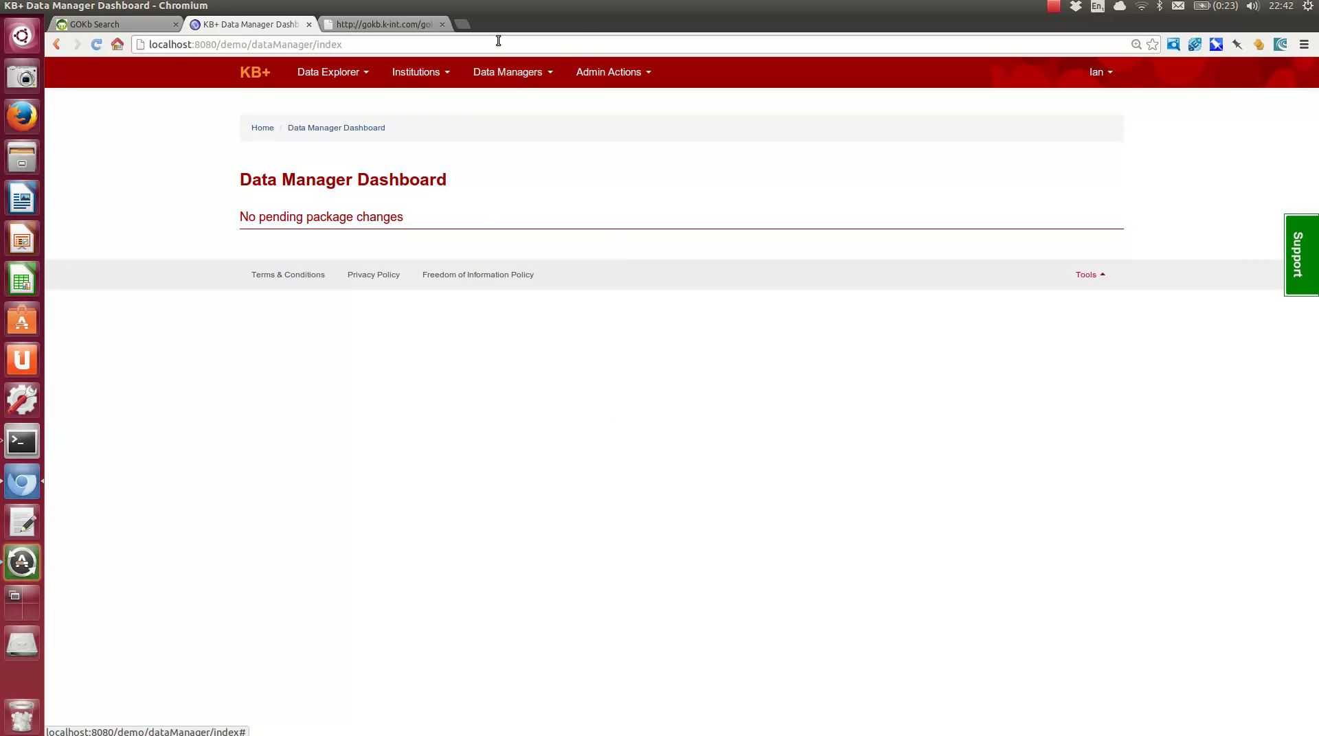
left_click(495, 74)
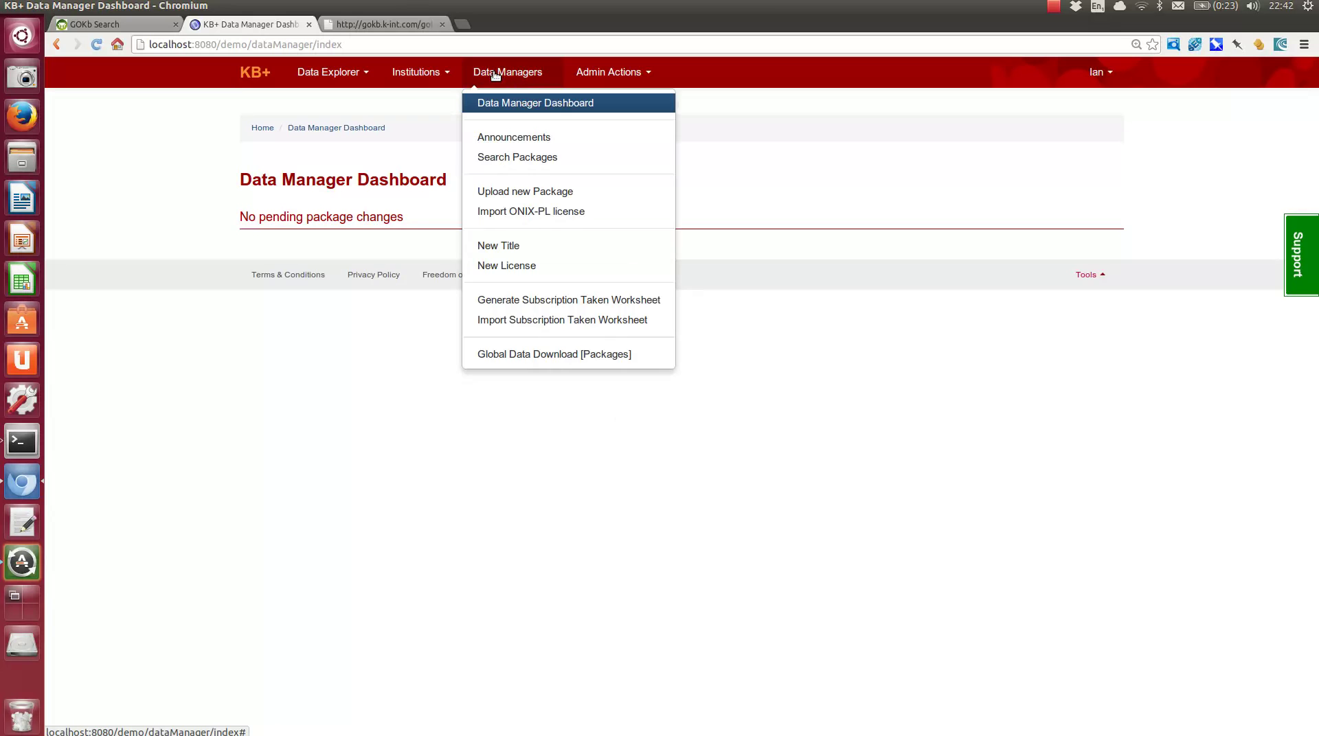
left_click(539, 357)
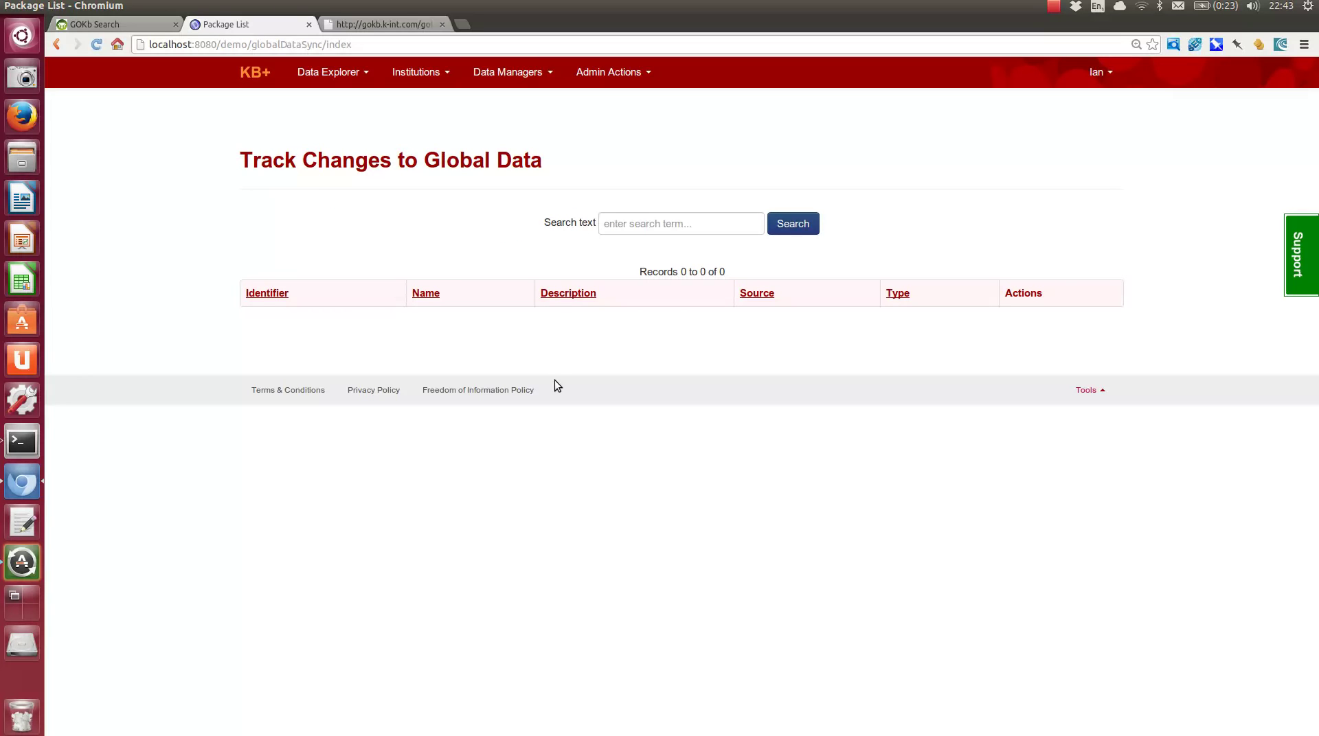
Start the Global Data Sync as an administrator
left_click(605, 75)
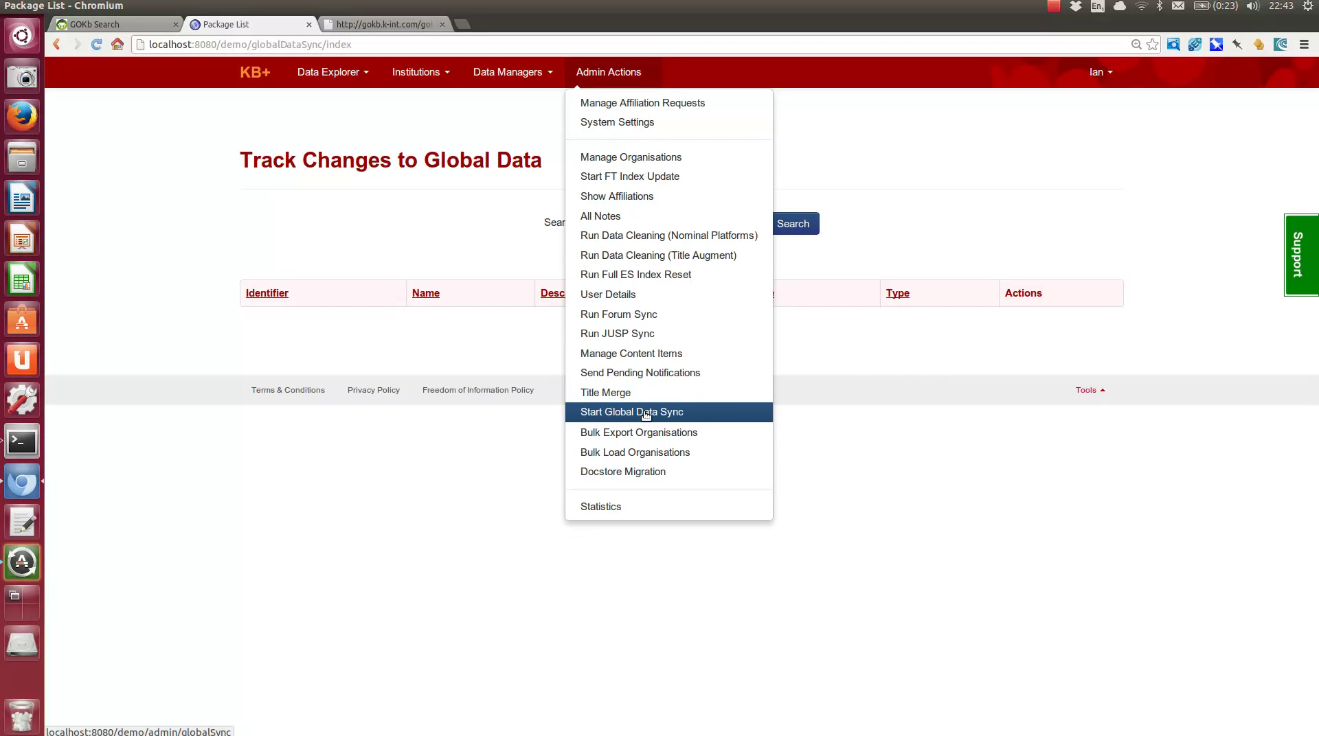
left_click(229, 484)
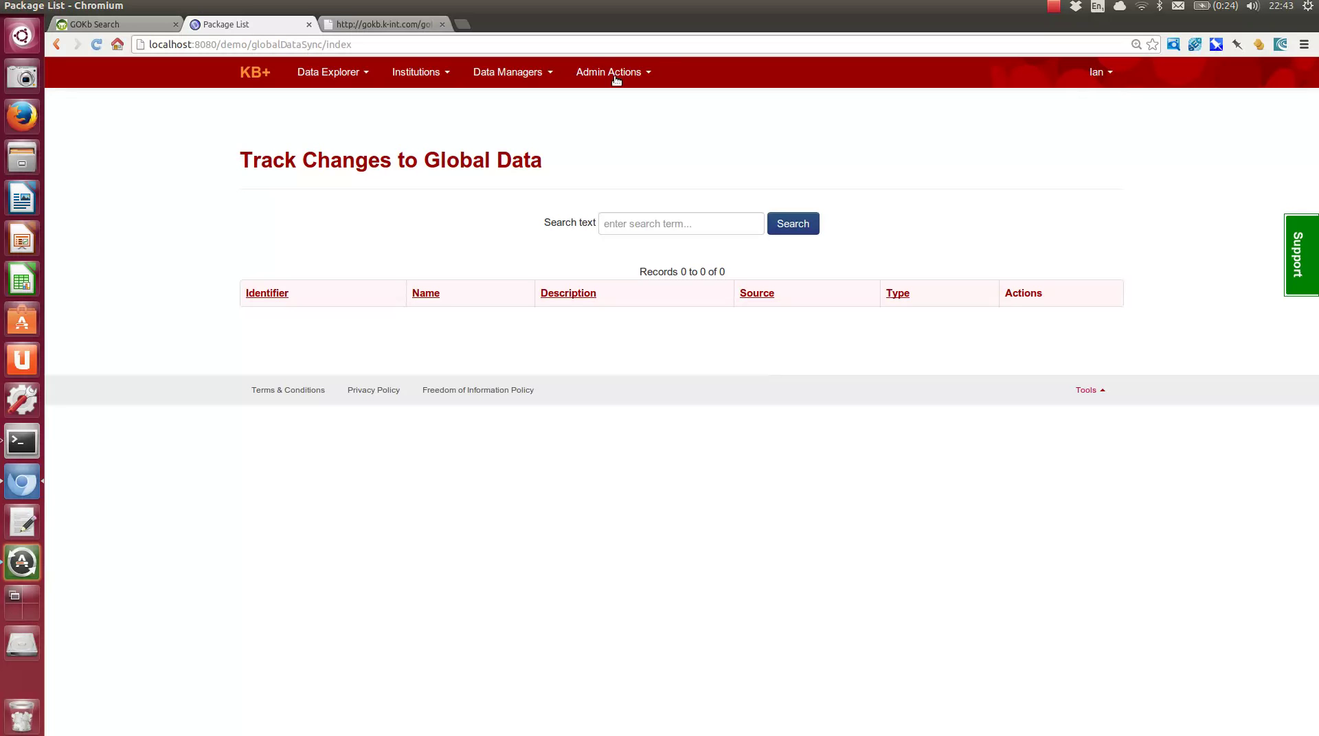
left_click(629, 71)
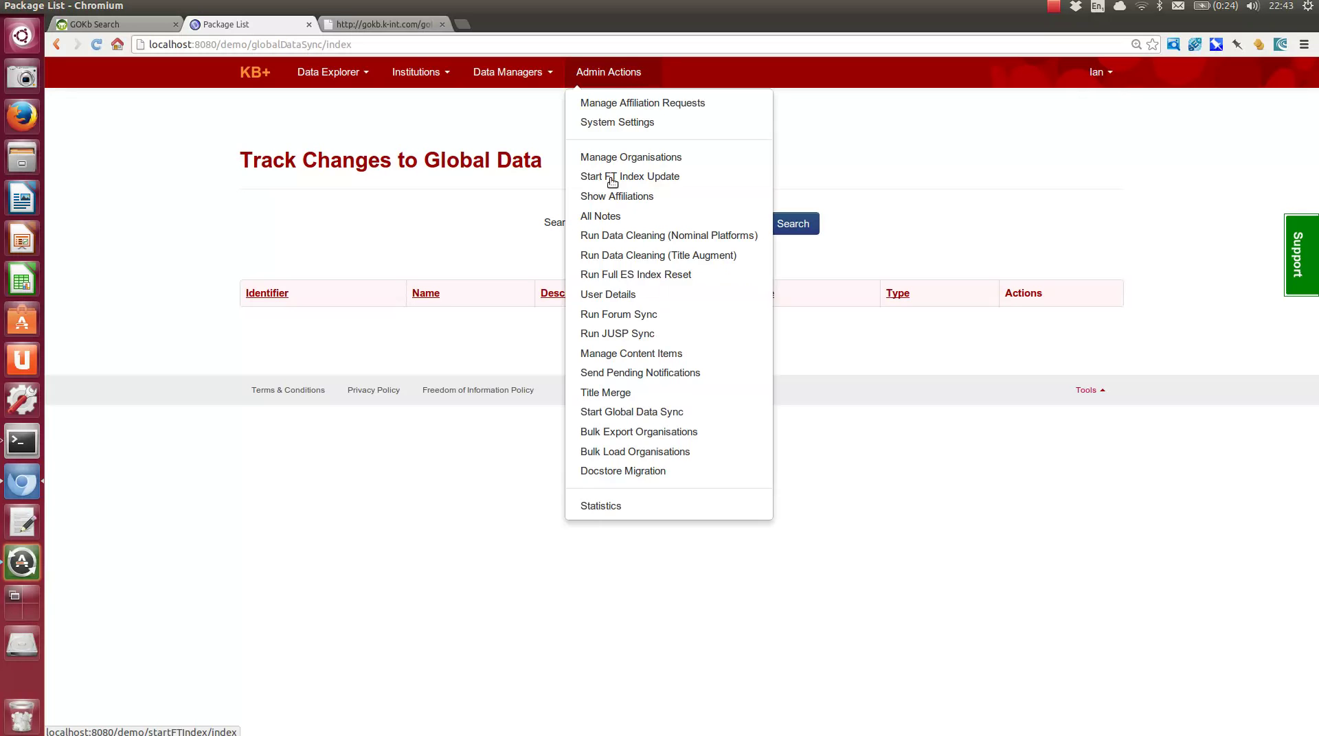
left_click(653, 416)
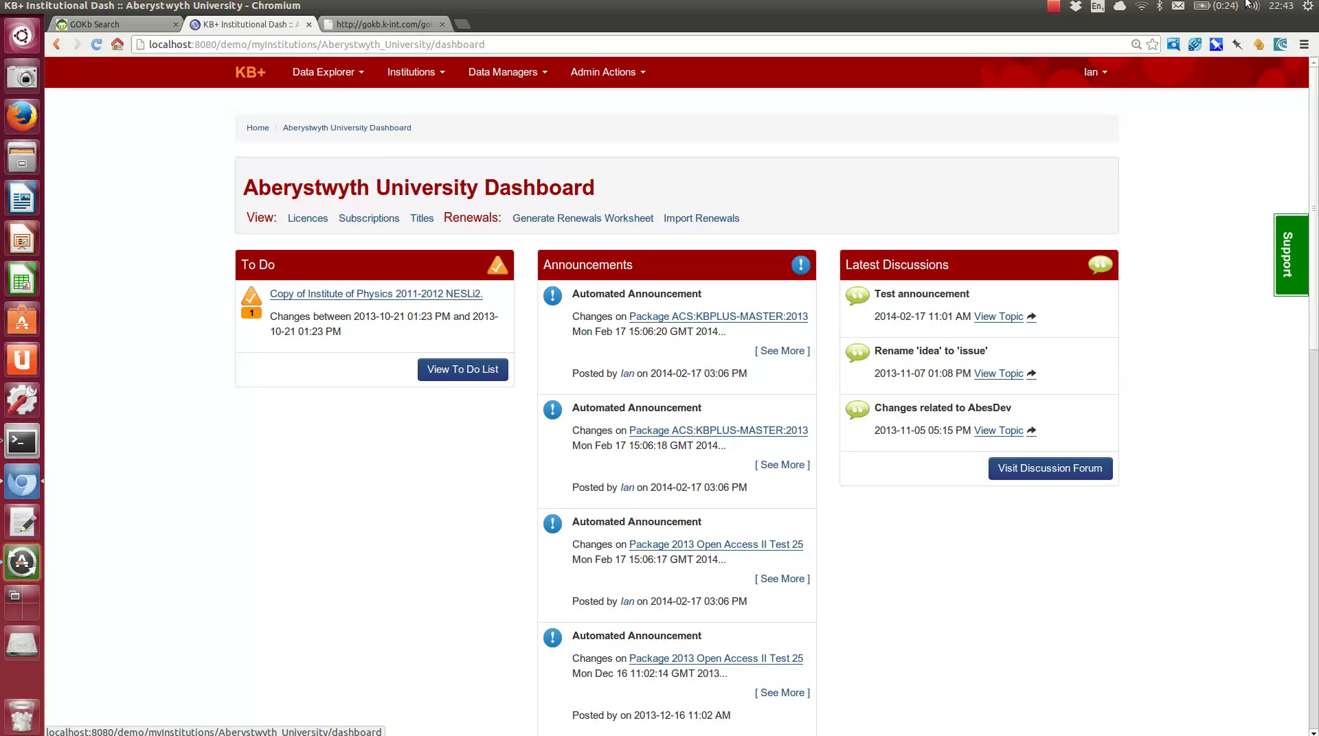
left_click(1056, 7)
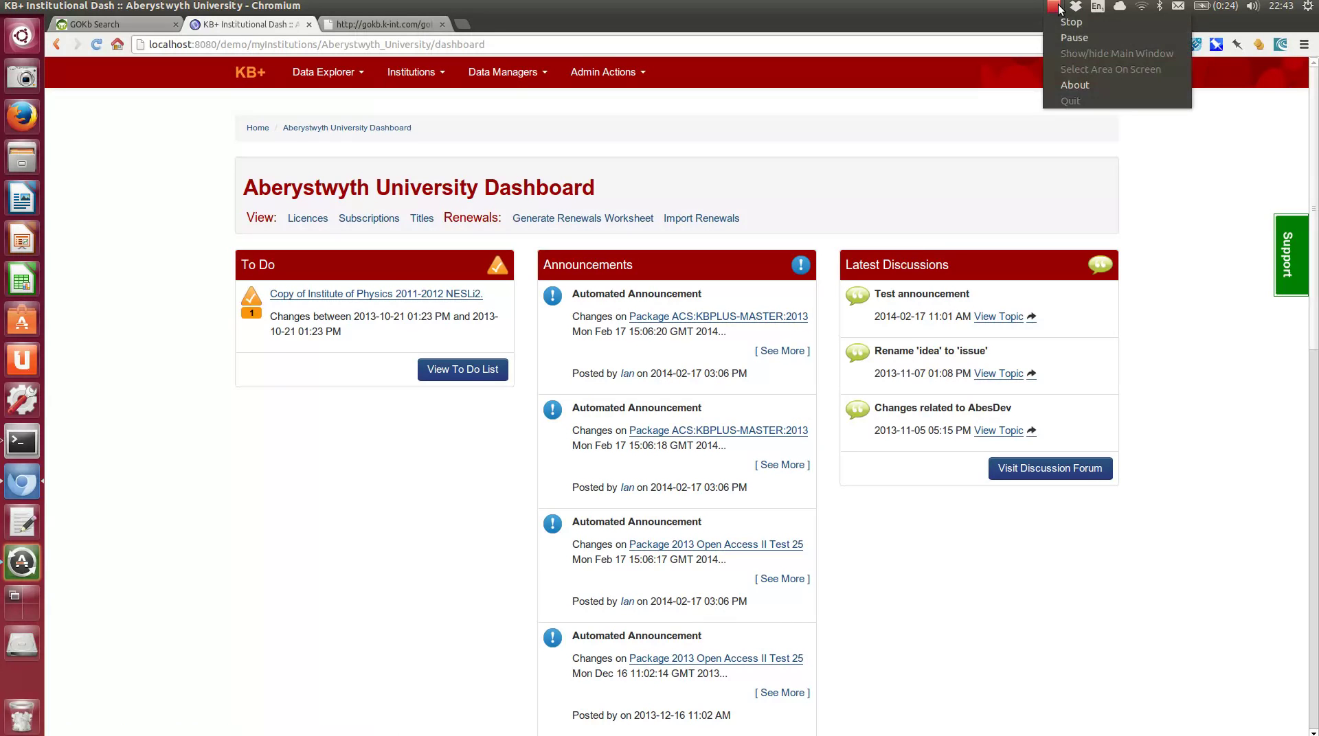
left_click(1056, 37)
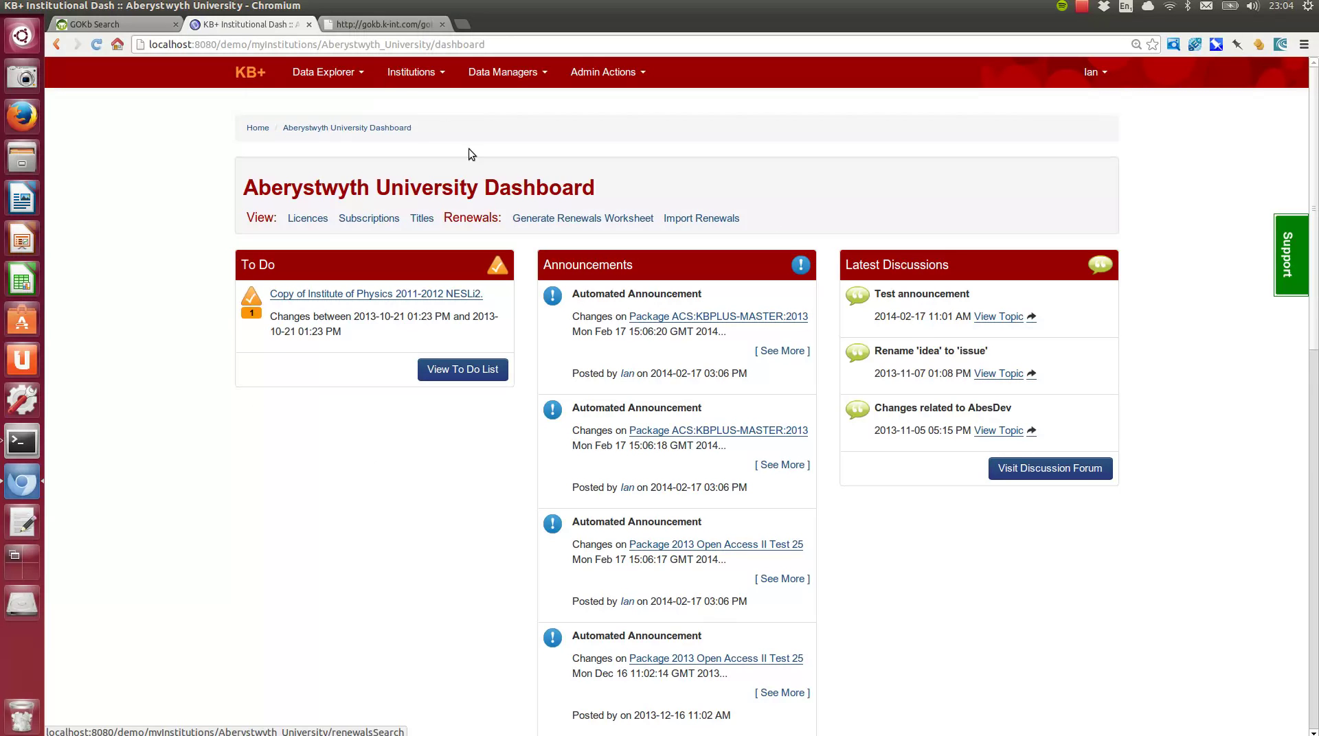
Create a new local package tracker for "Duke University Press: Duke Journals Full Text" from the global package downloads, keeping the proposed tracker name
left_click(501, 74)
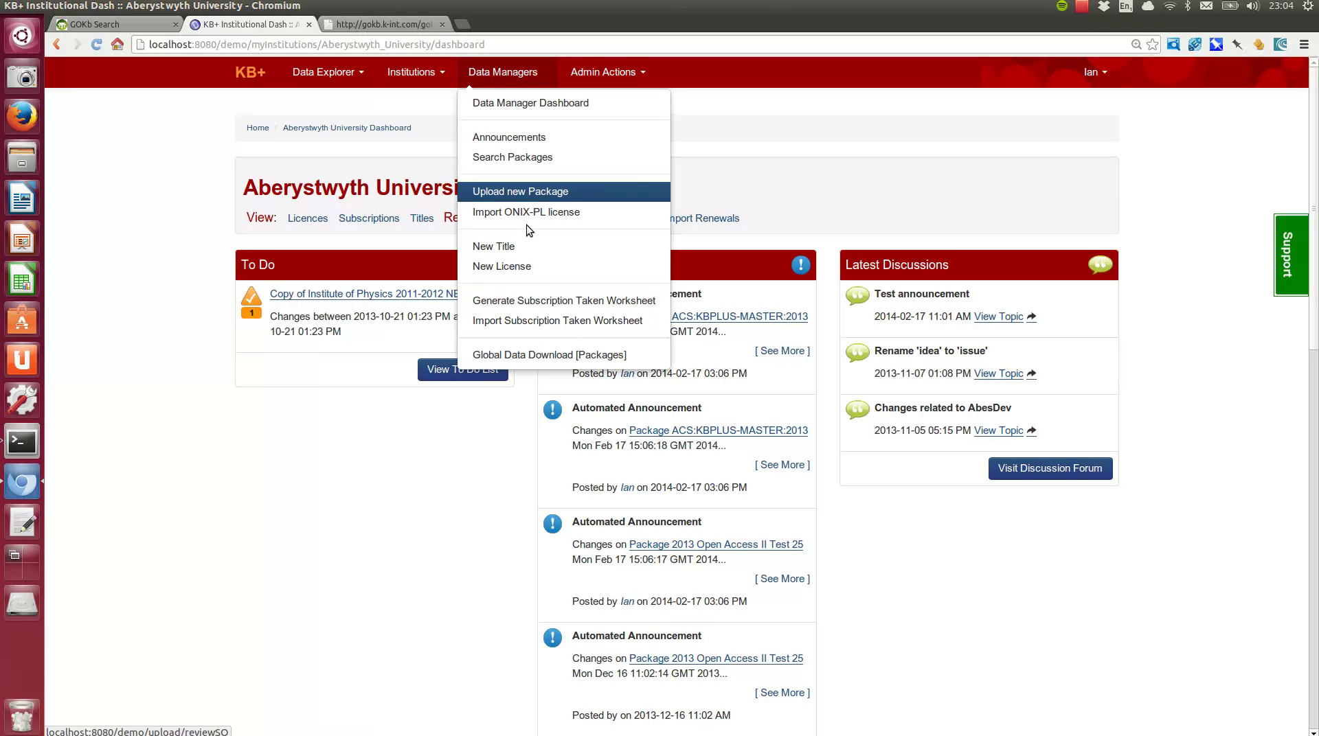
left_click(547, 354)
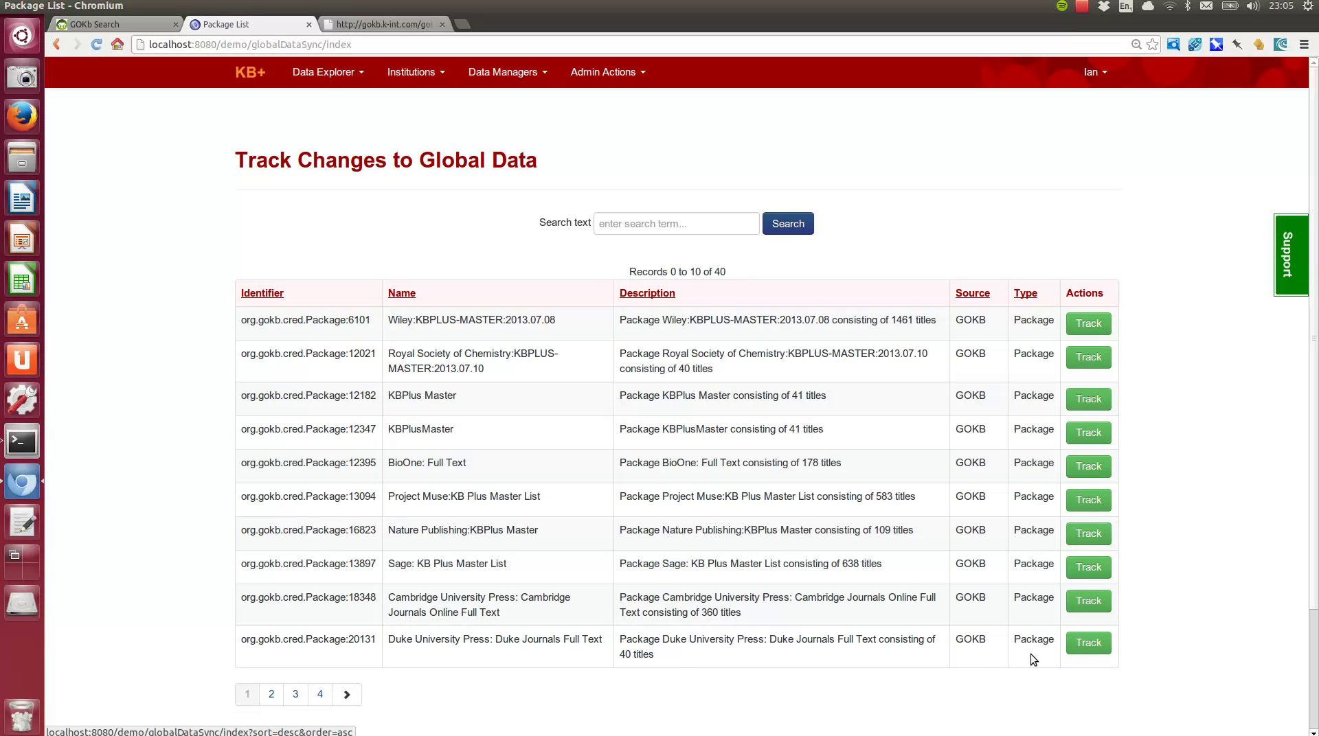
left_click(1088, 642)
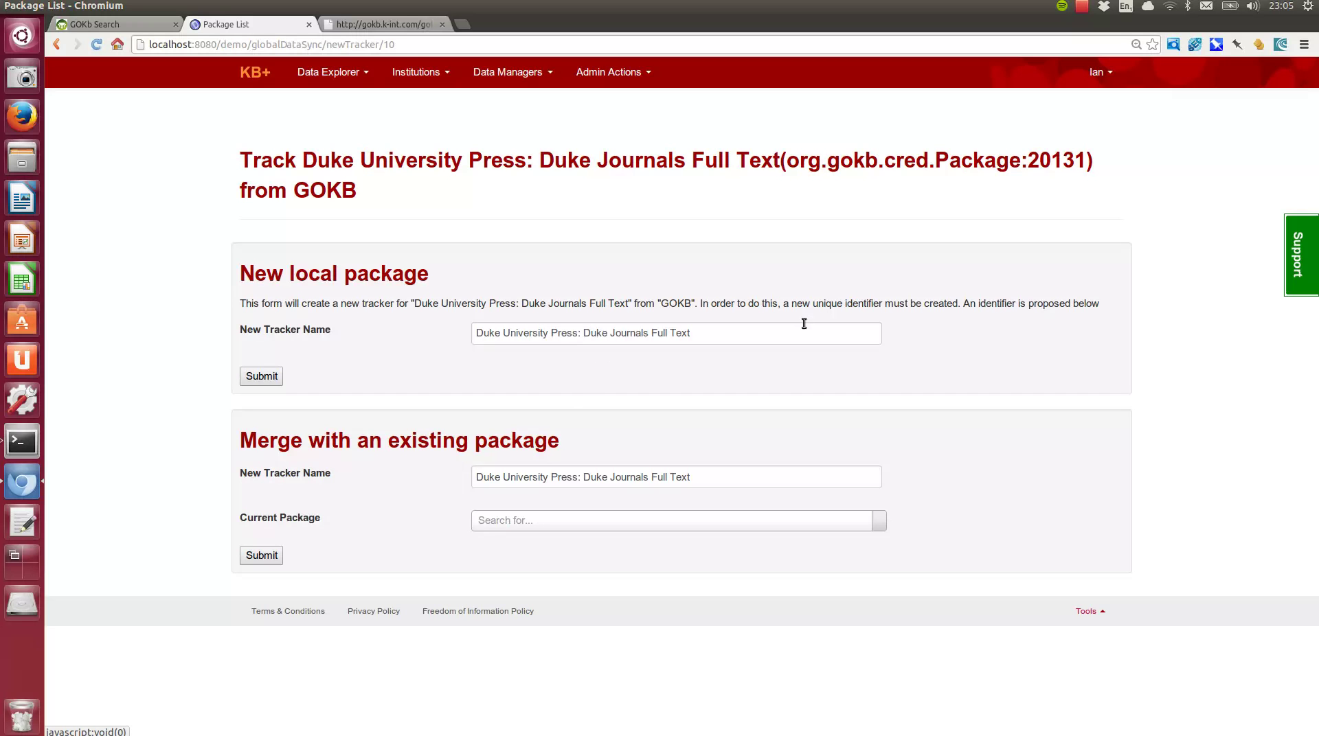
left_click(261, 382)
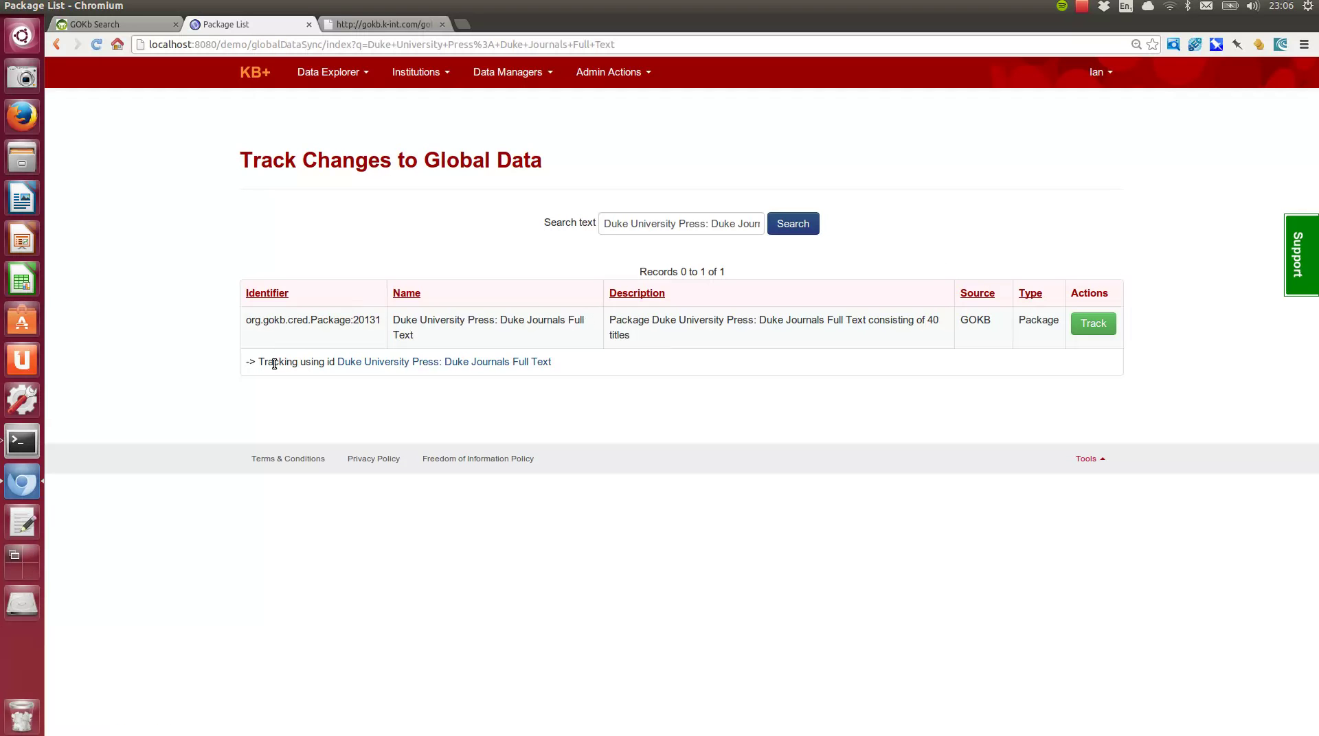
Open the tracked Duke Journals Full Text package and examine its title list, including the identifiers of the first titles
left_click(450, 362)
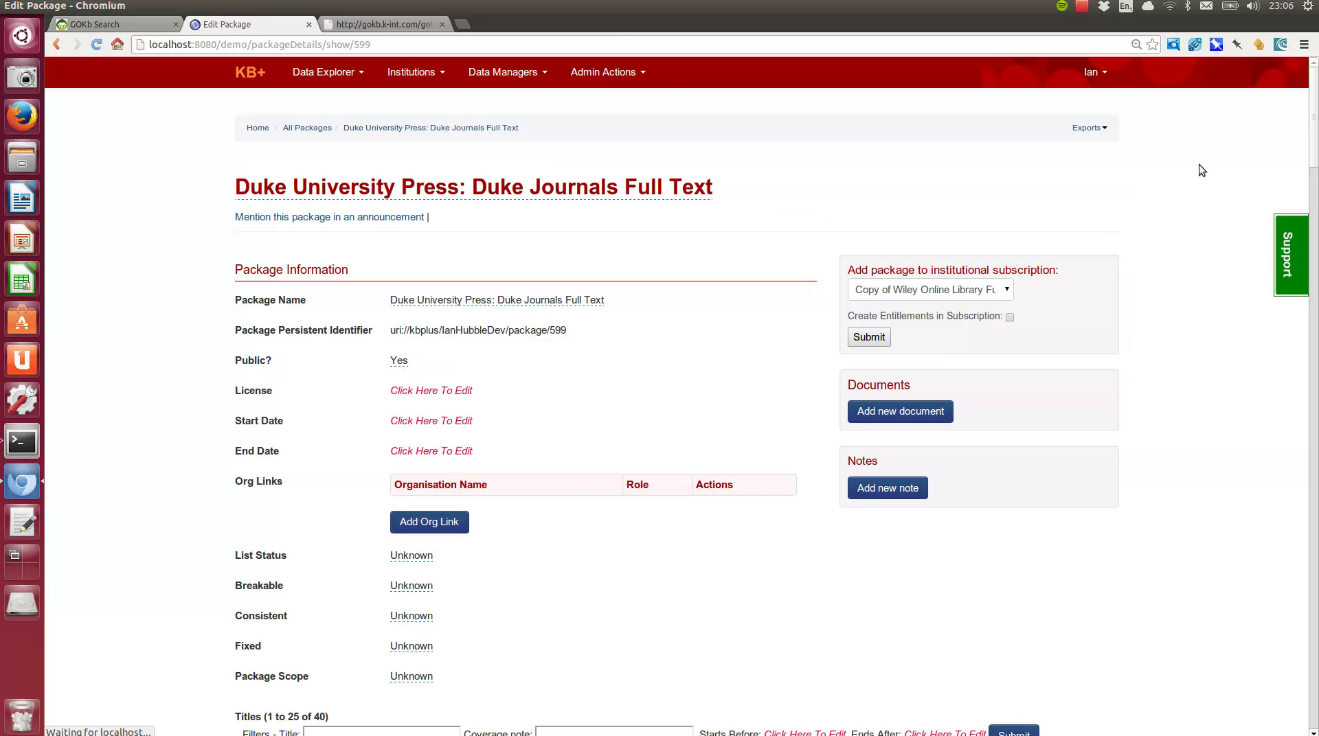
left_click_drag(1316, 103, 1314, 65)
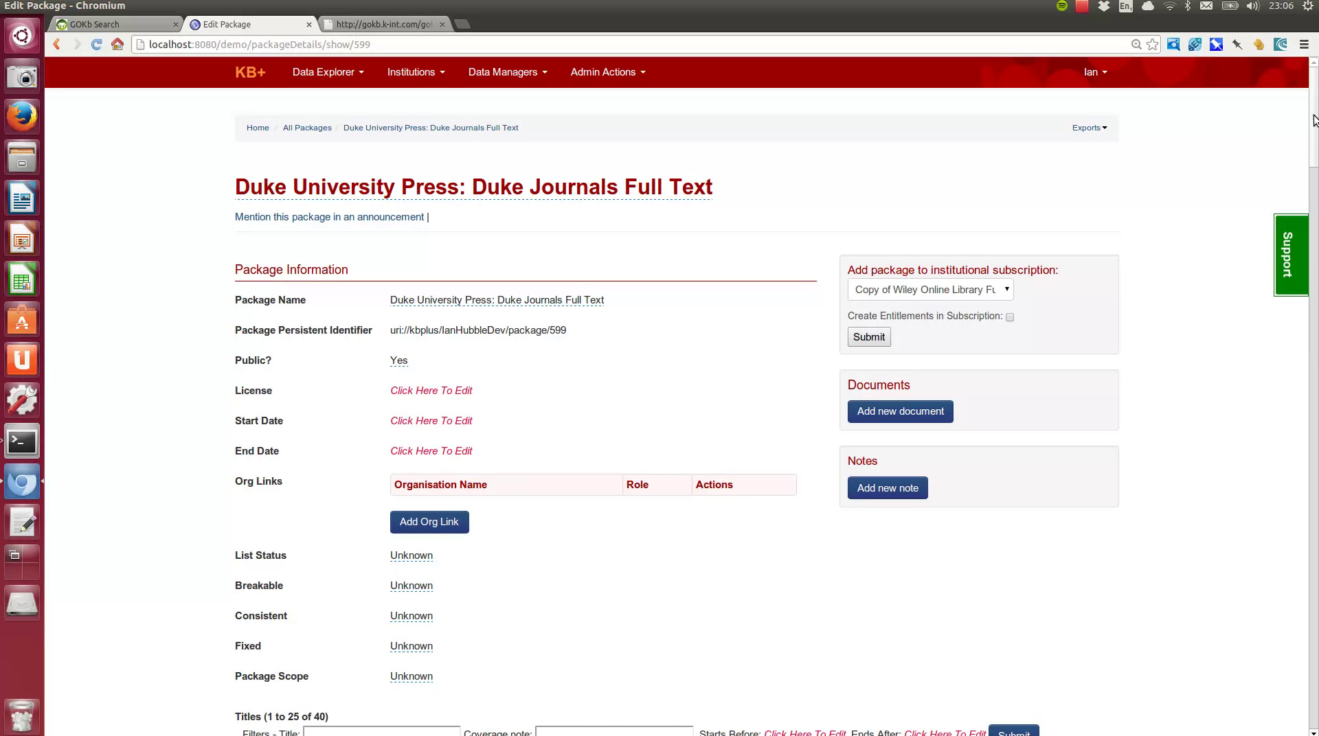
left_click(1316, 191)
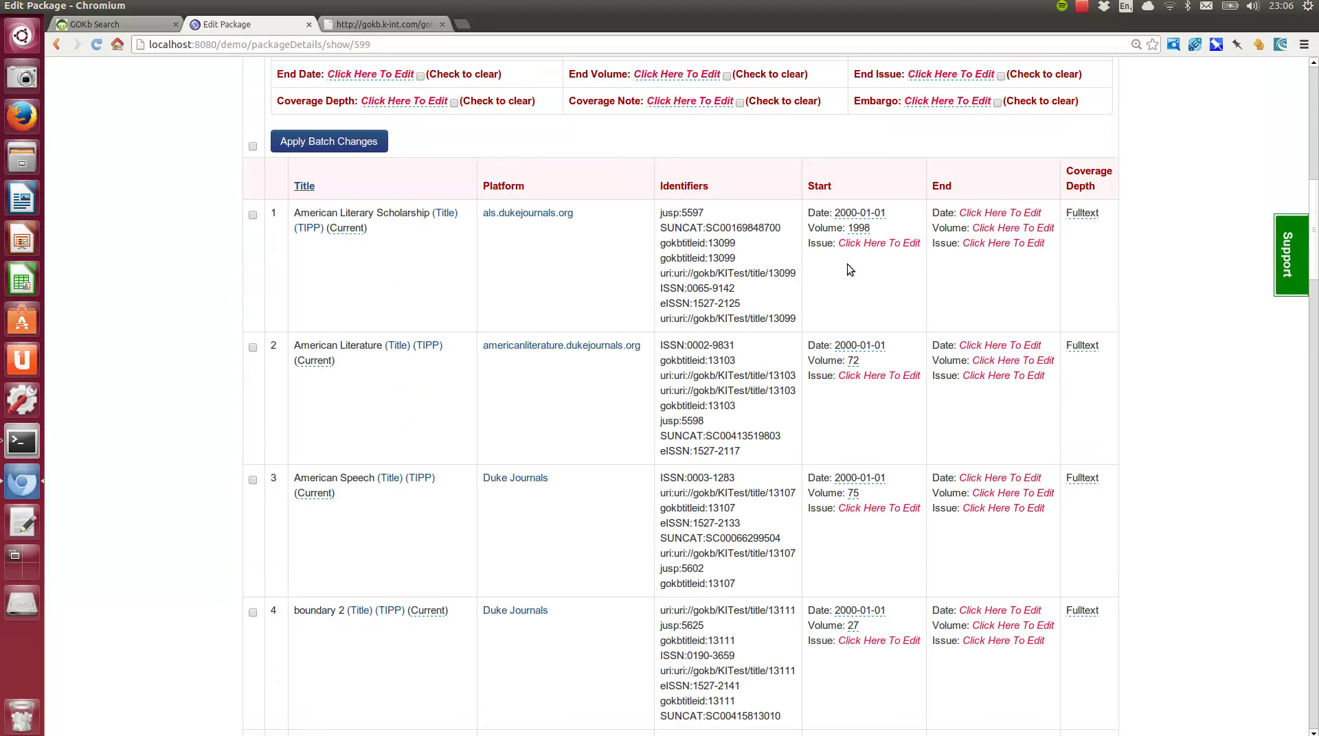
left_click_drag(687, 214, 714, 316)
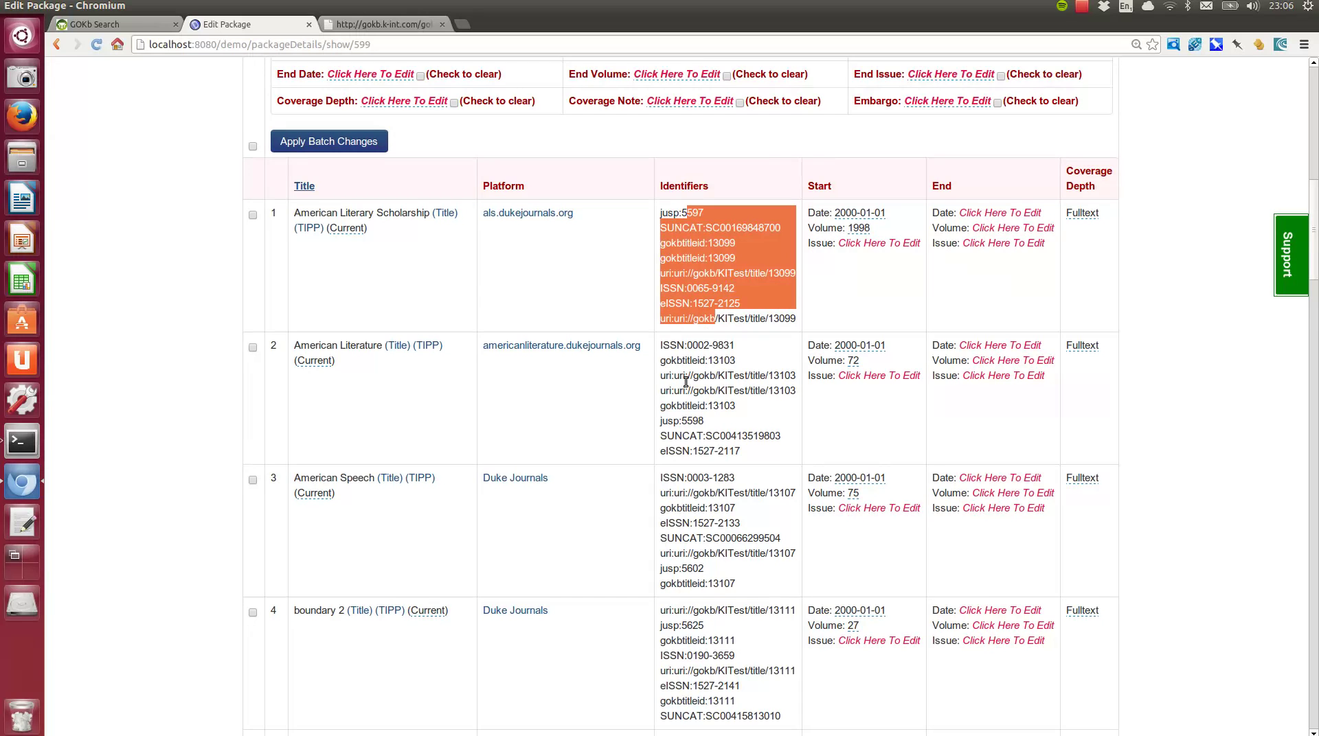
left_click_drag(686, 379, 783, 389)
left_click(1195, 246)
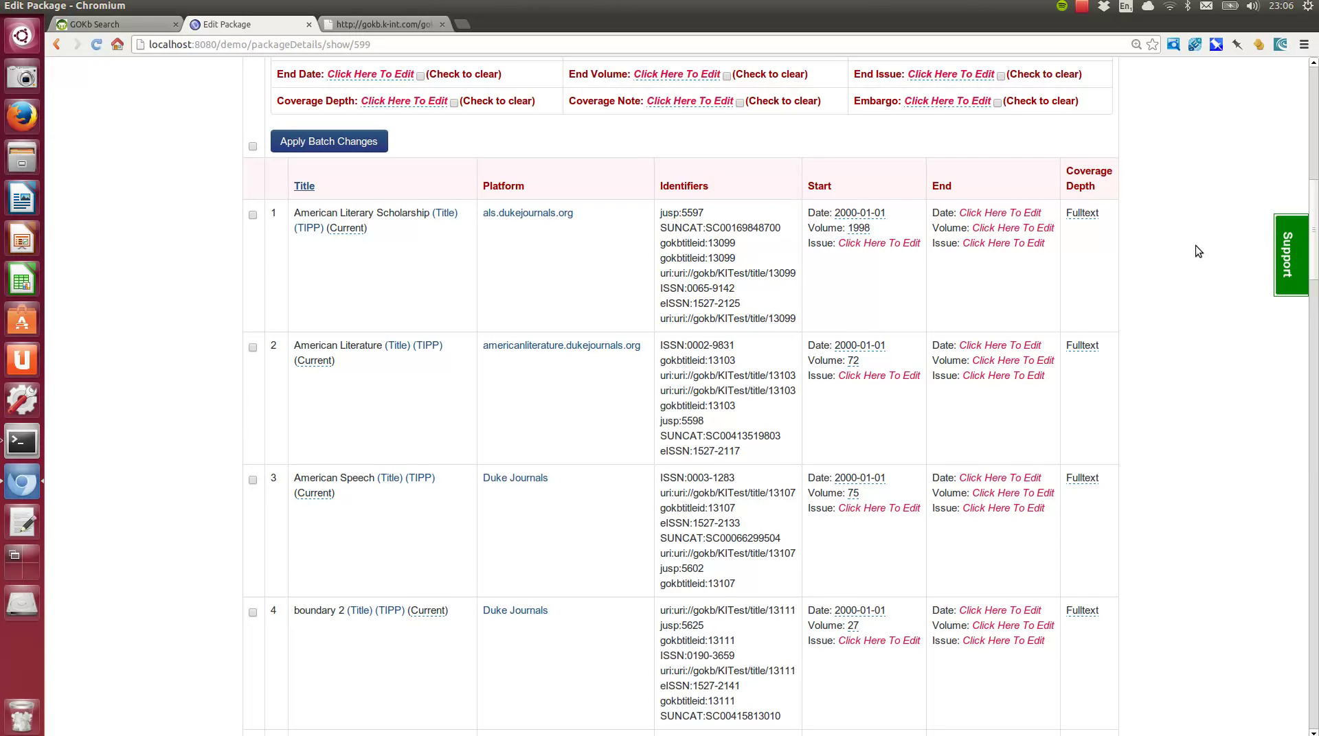
left_click_drag(1317, 198, 1315, 11)
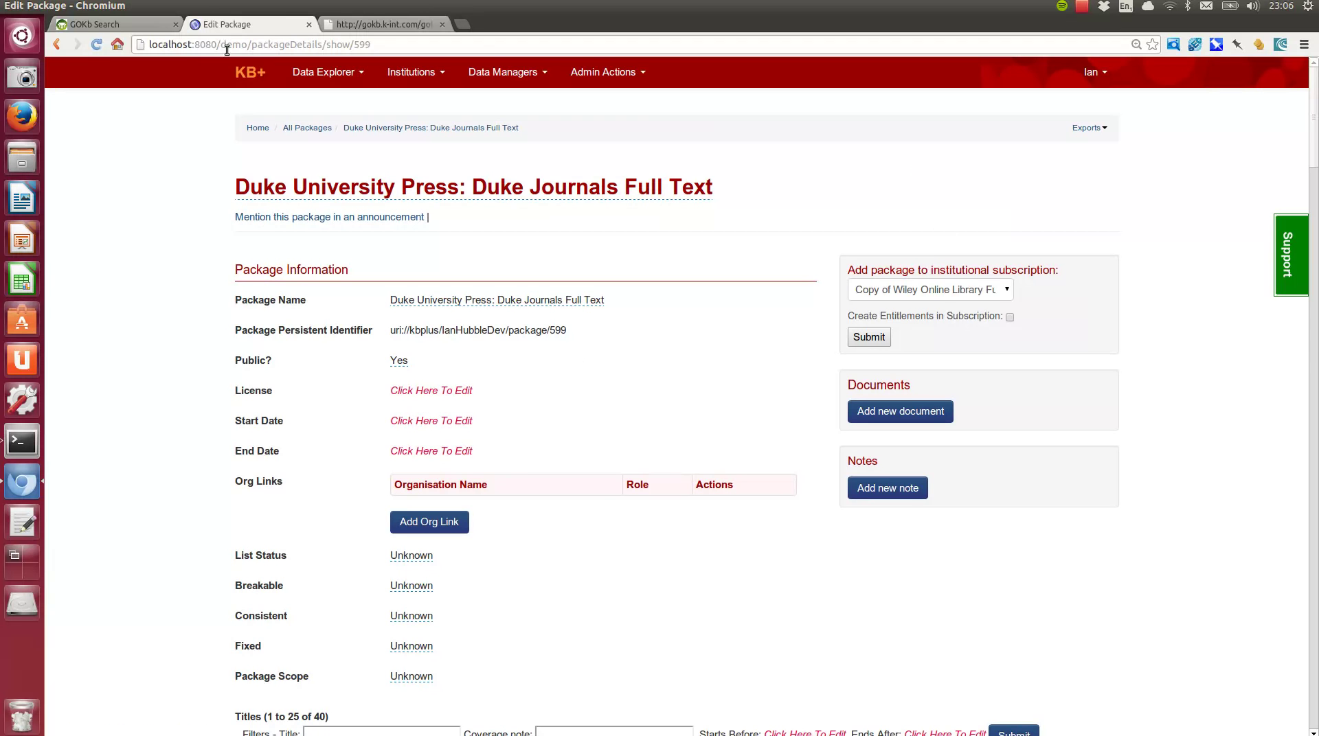
Return to the Global Data Download [Packages] list and search it for "Euclid"
left_click(248, 70)
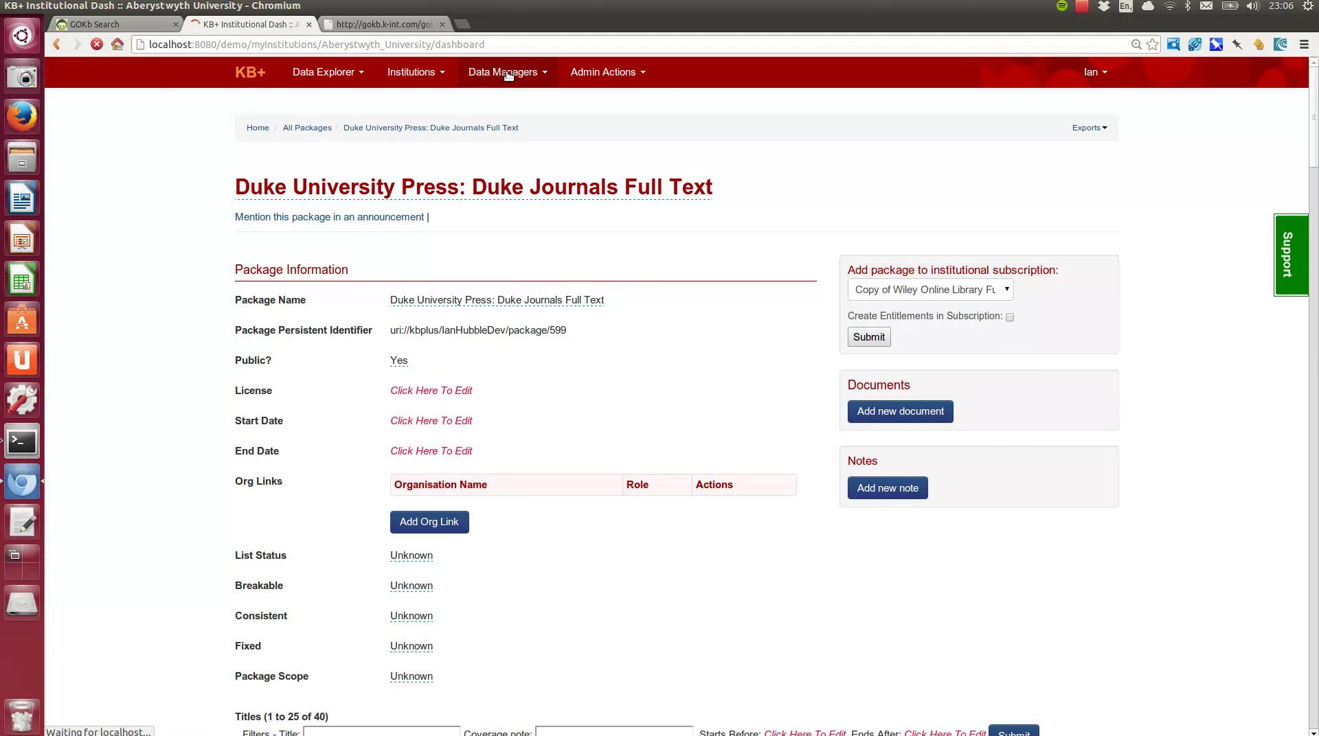
left_click(508, 74)
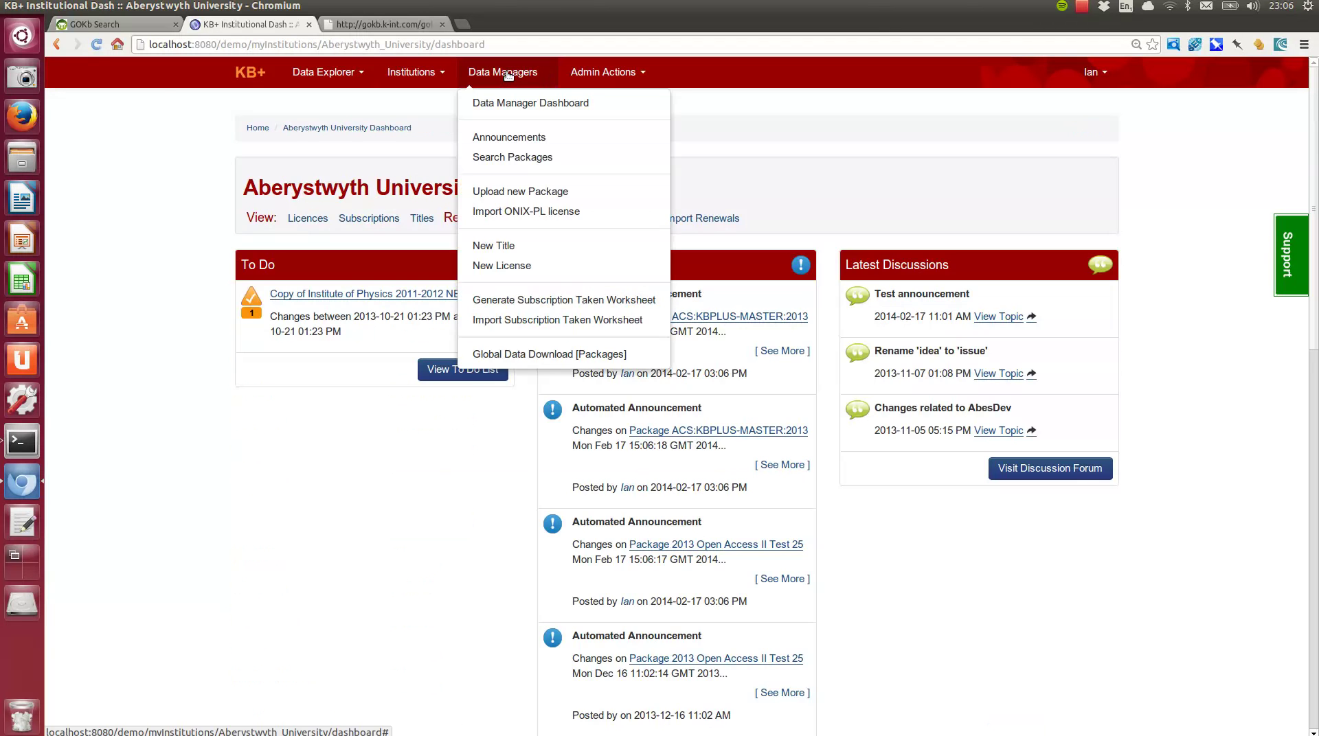
left_click(579, 354)
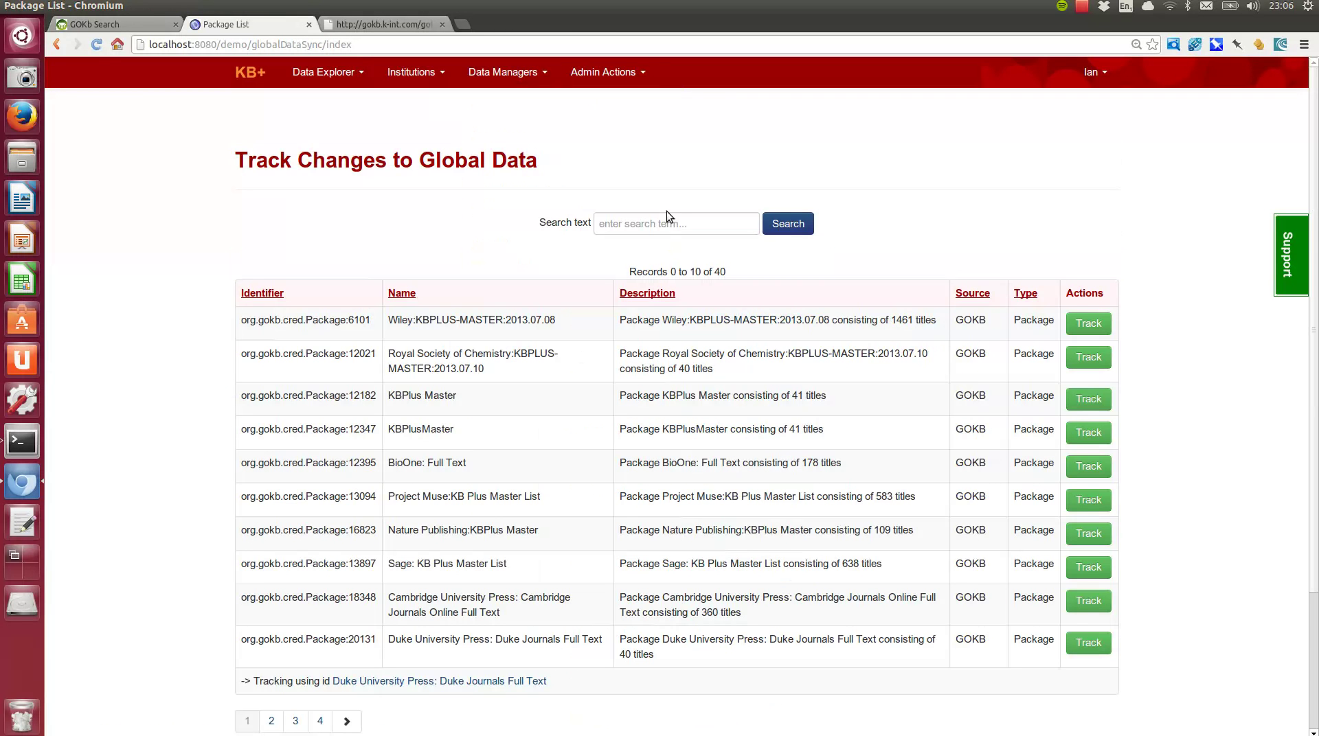
left_click(667, 215)
type("Euclid")
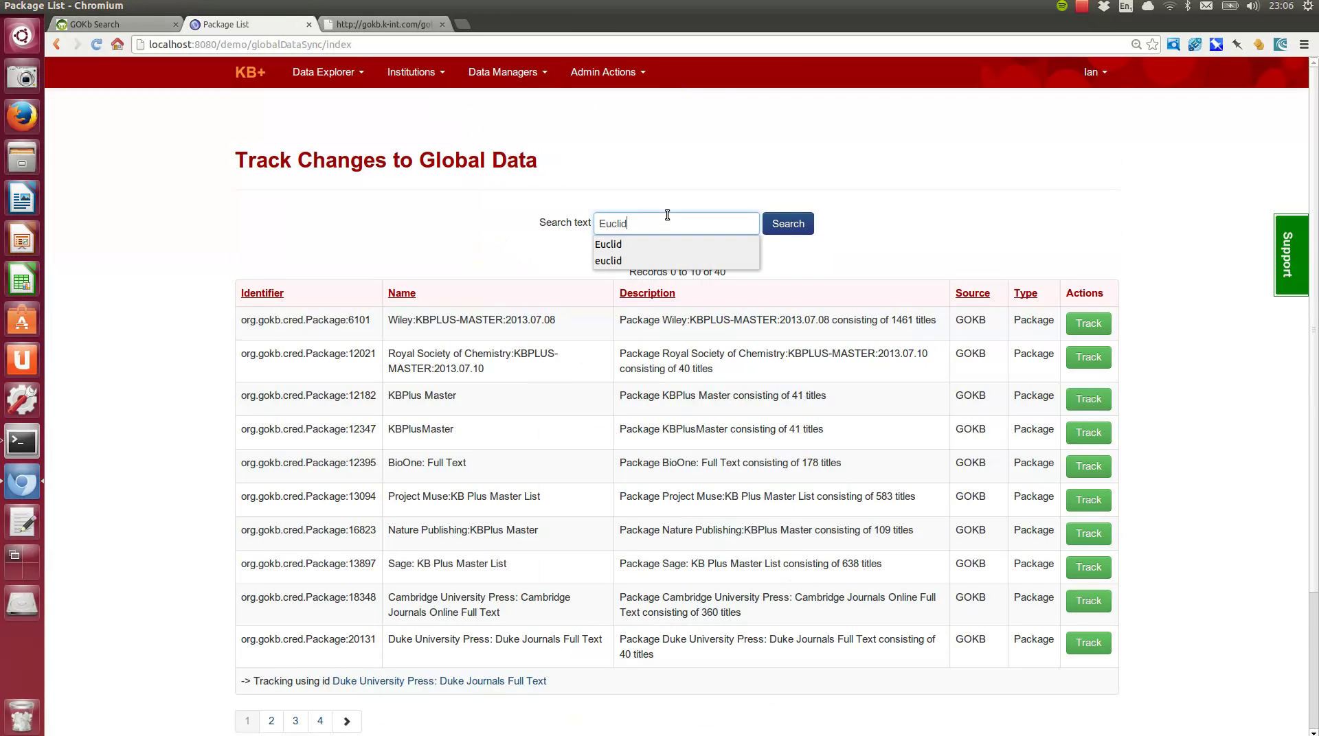
left_click(783, 226)
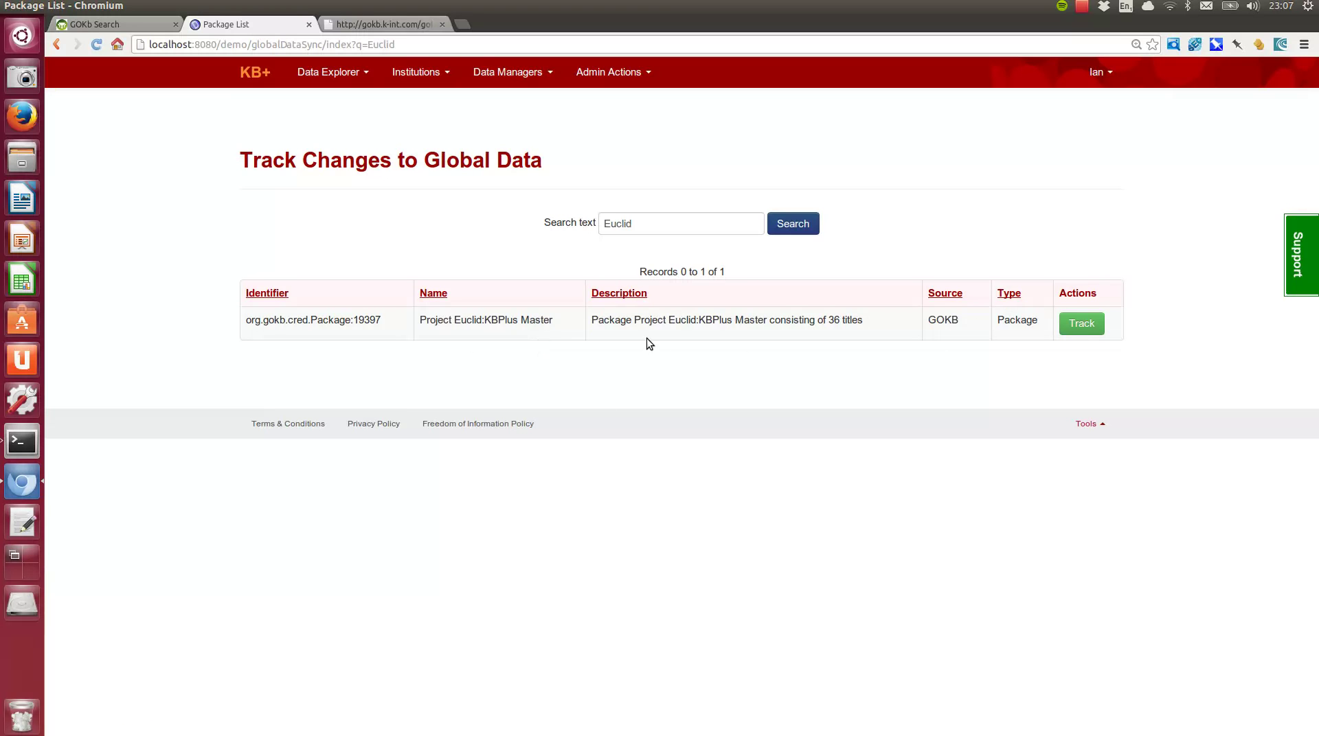
Open the tracking form for Project Euclid:KBPlus Master and start choosing the existing package to merge it with
left_click(1081, 326)
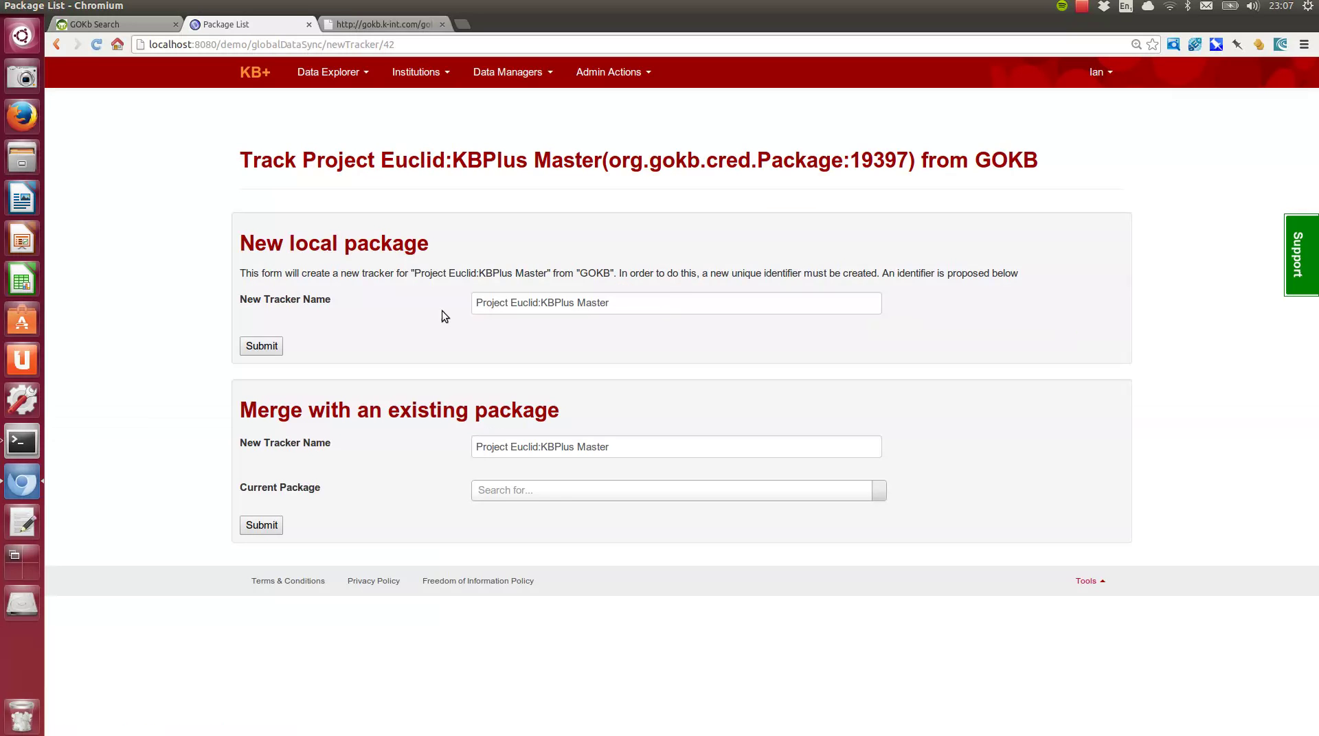
left_click(553, 494)
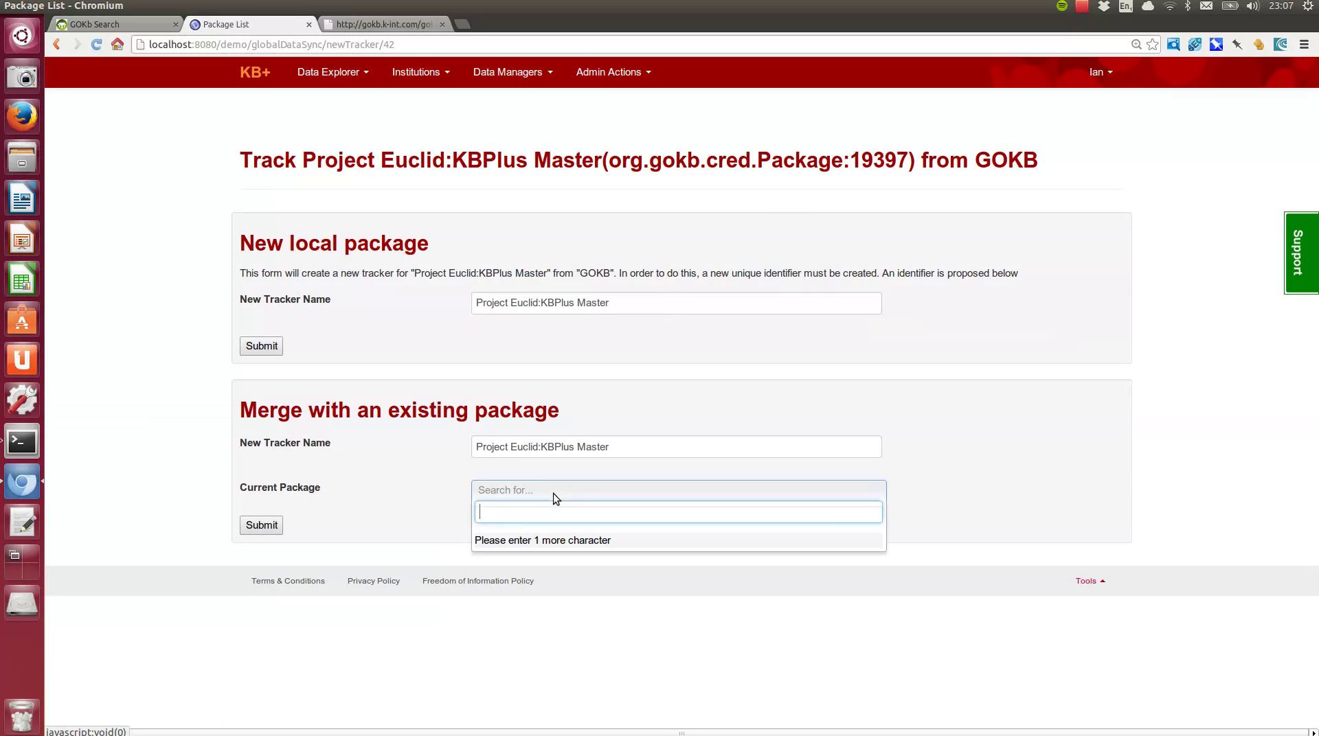
type("eucli")
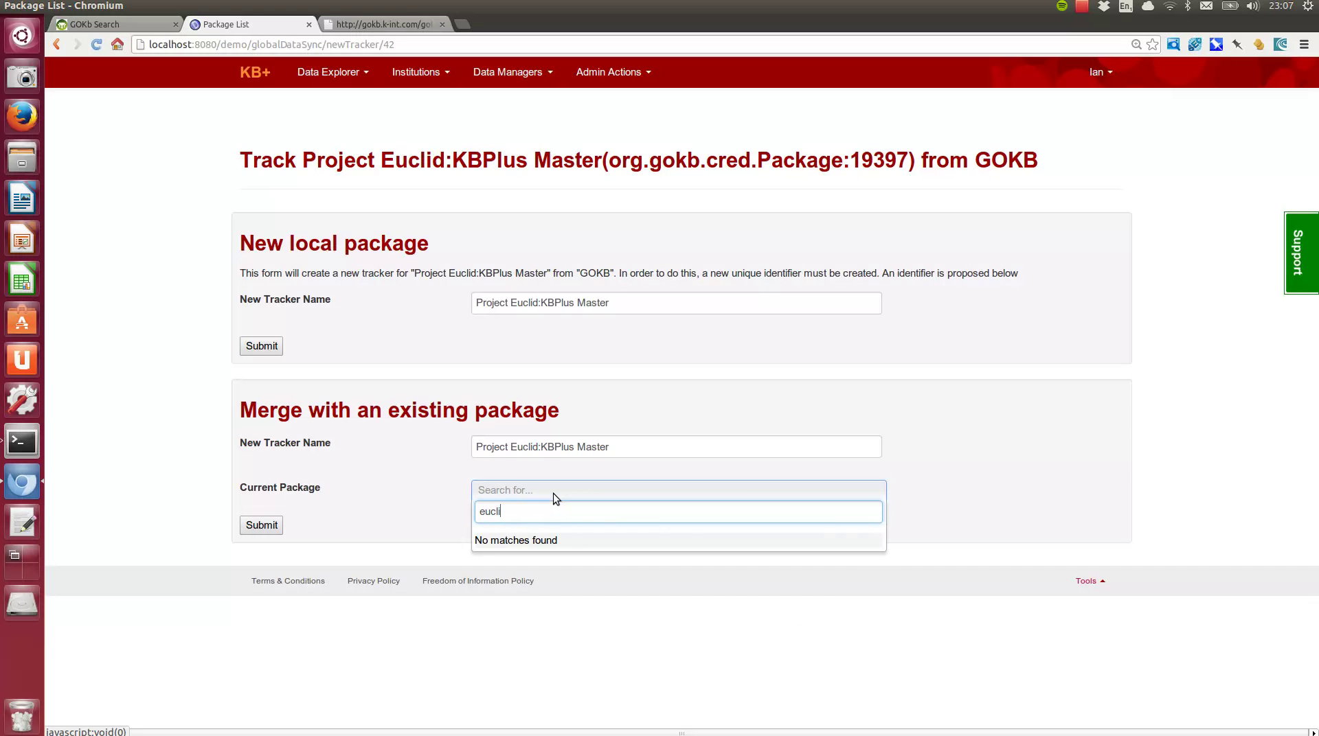
key("BackSpace")
key("BackSpace")
key("BackSpace")
key("BackSpace")
key("BackSpace")
type("Eucl")
key("BackSpace")
key("BackSpace")
key("BackSpace")
type("u")
key("BackSpace")
key("BackSpace")
type("eu")
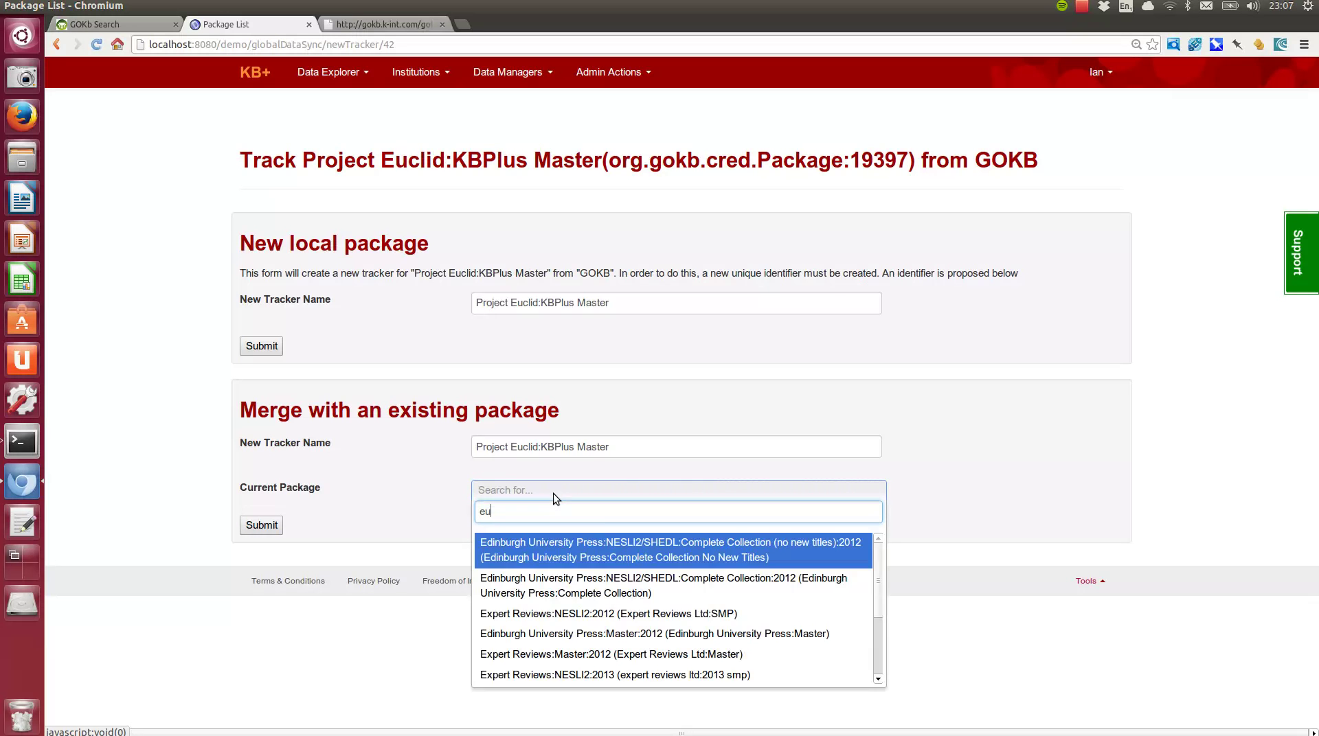
key("BackSpace")
key("BackSpace")
Find the current package with "%euc", select Project Euclid:KBPlus Master and submit the merge with the proposed tracker name
type("%")
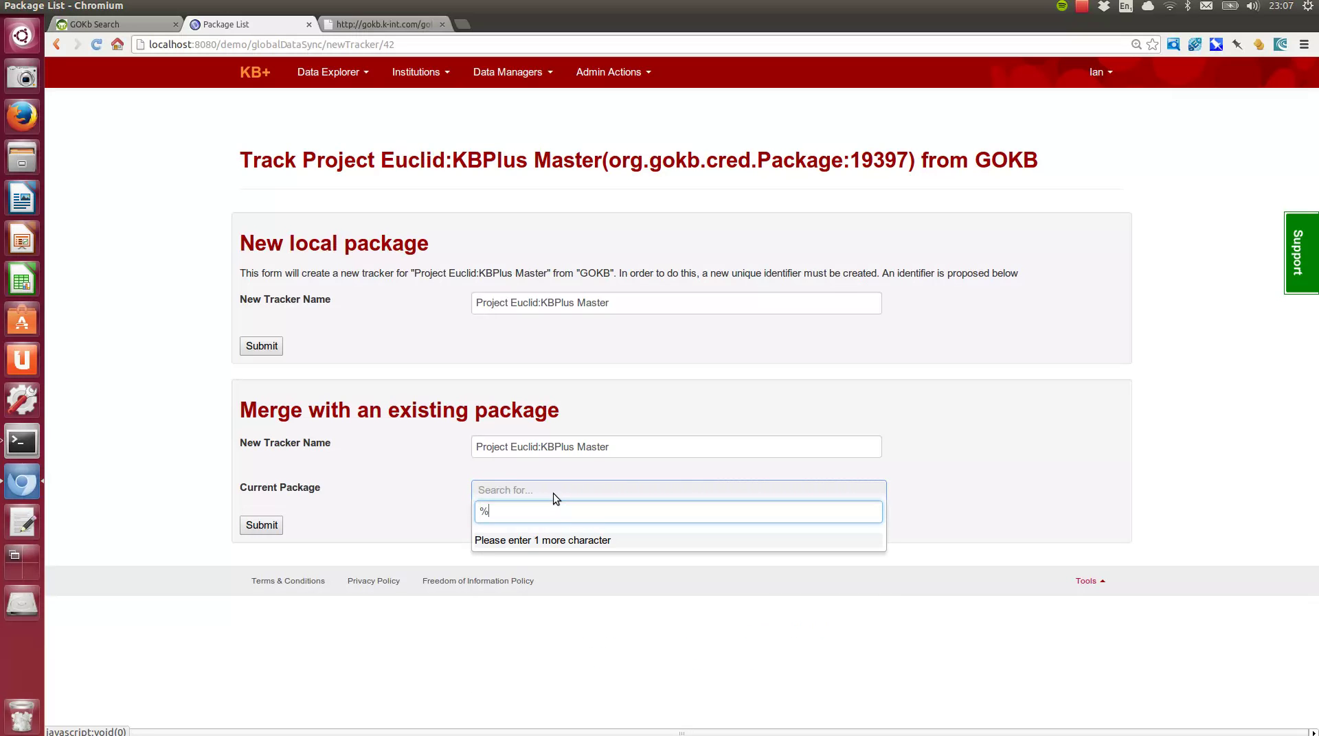
type("euc")
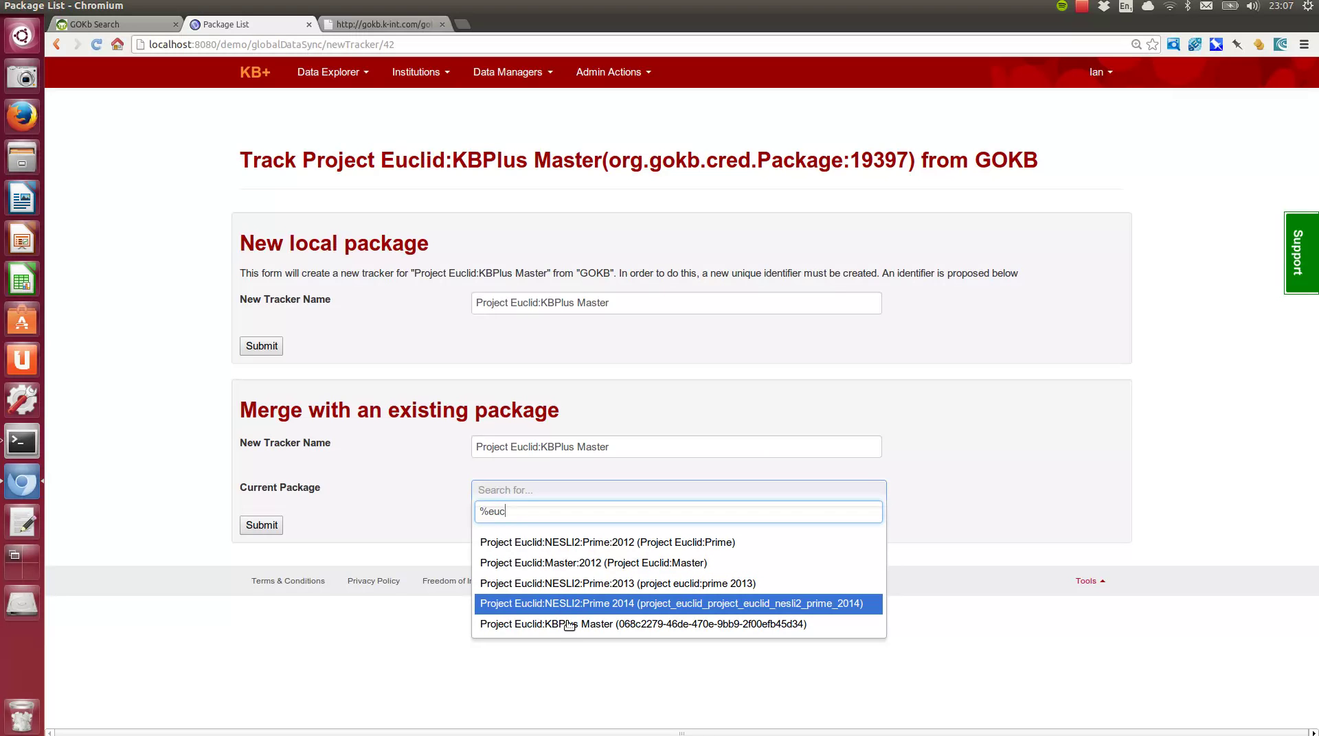
left_click(627, 625)
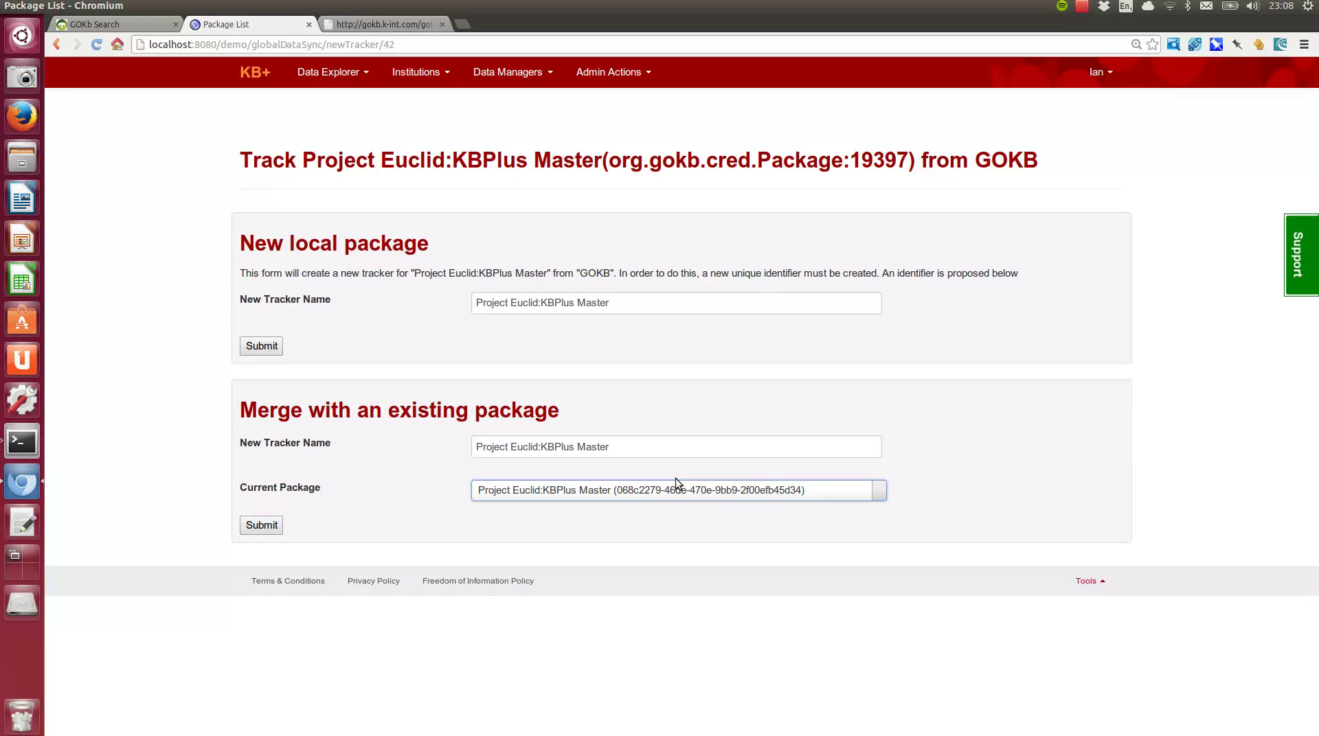
left_click(261, 526)
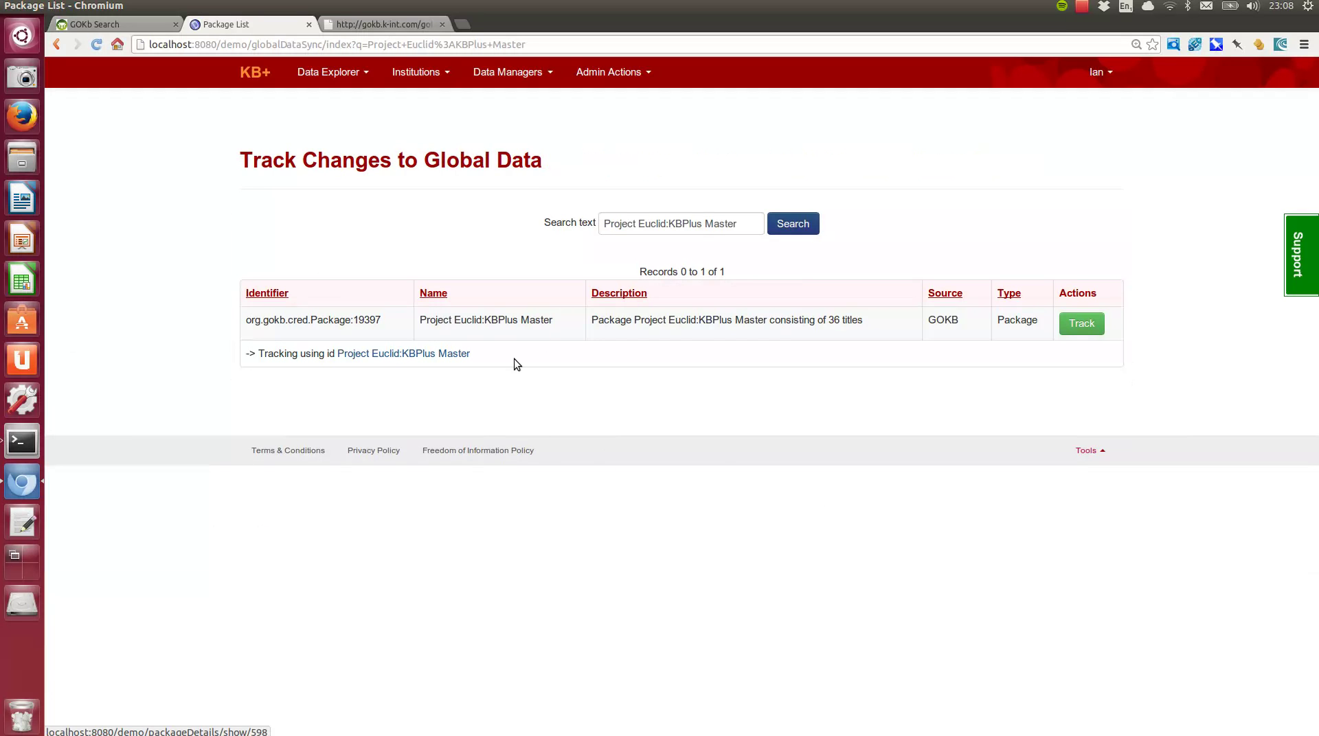
Clear the search text and list all global packages
left_click(715, 224)
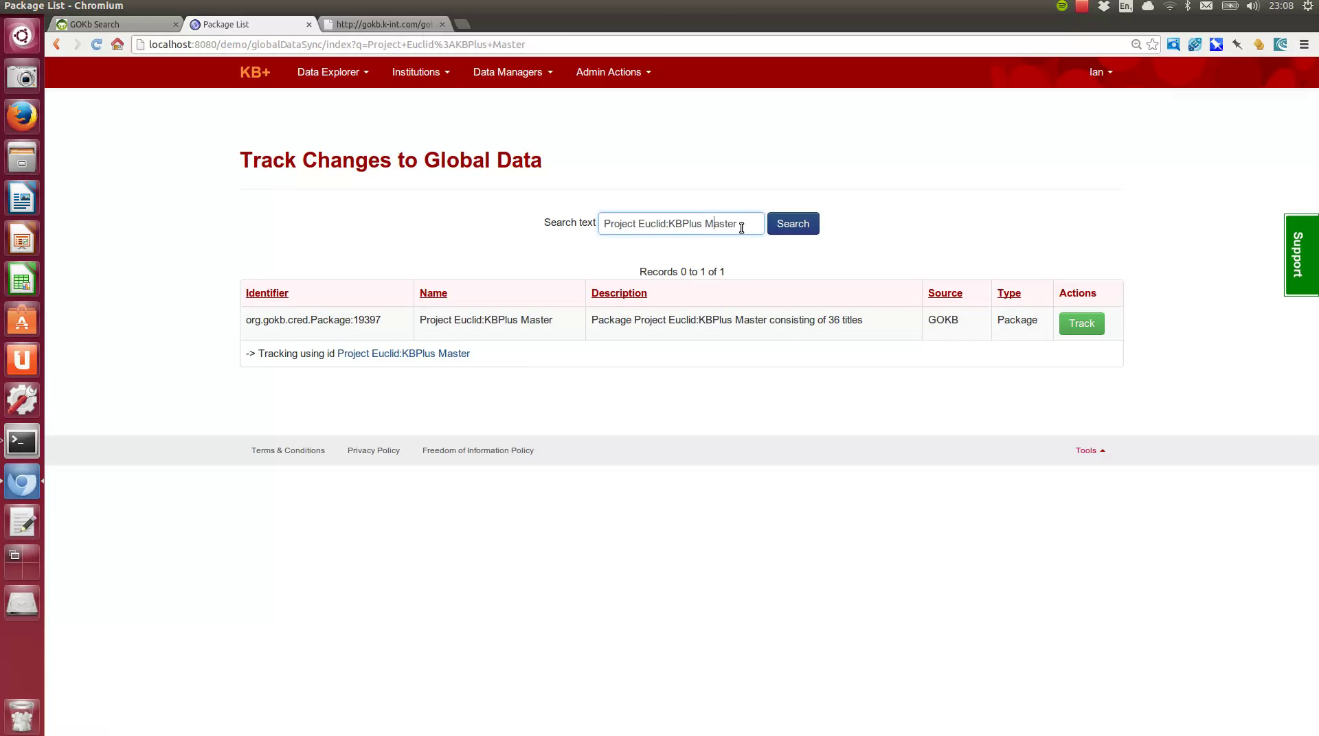
left_click_drag(740, 228, 598, 224)
key("BackSpace")
key("Return")
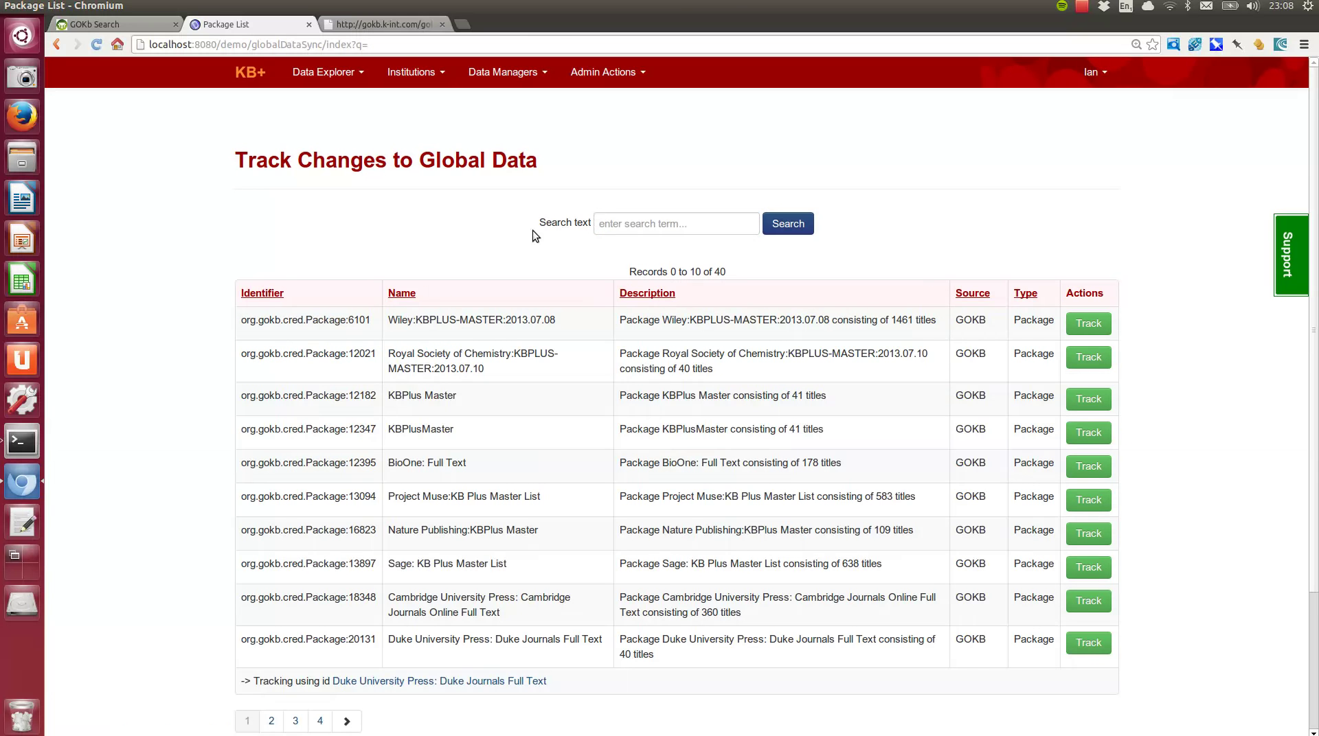
Page through the global package list to its last page and examine which packages are being tracked
left_click_drag(1313, 144, 1315, 172)
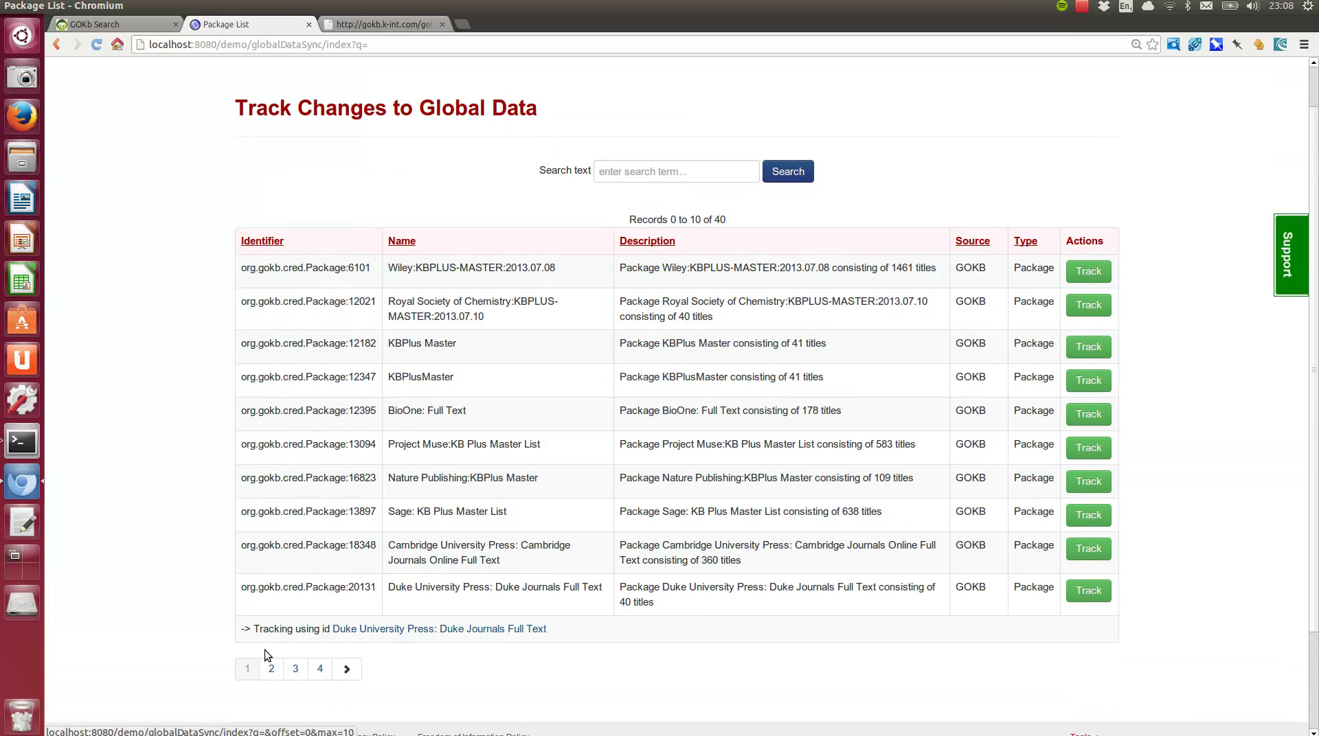
left_click(272, 669)
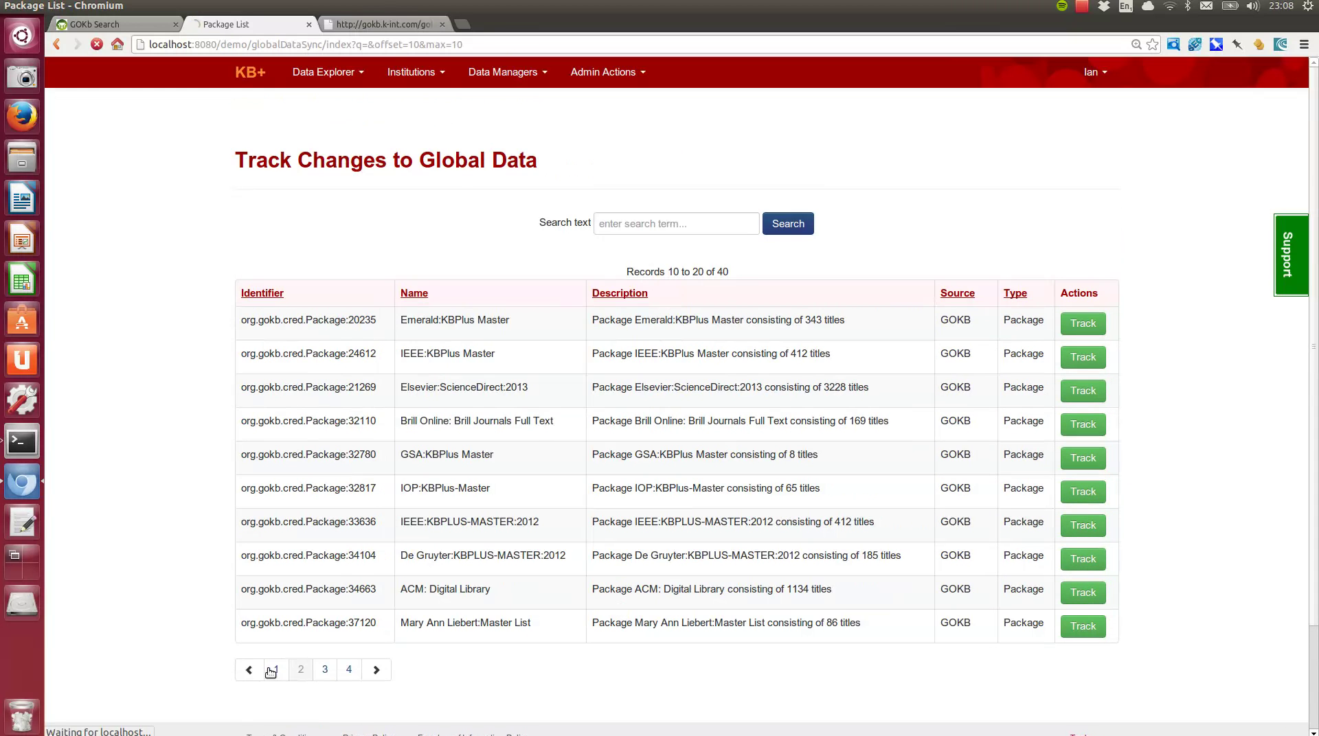
left_click(322, 672)
left_click(336, 694)
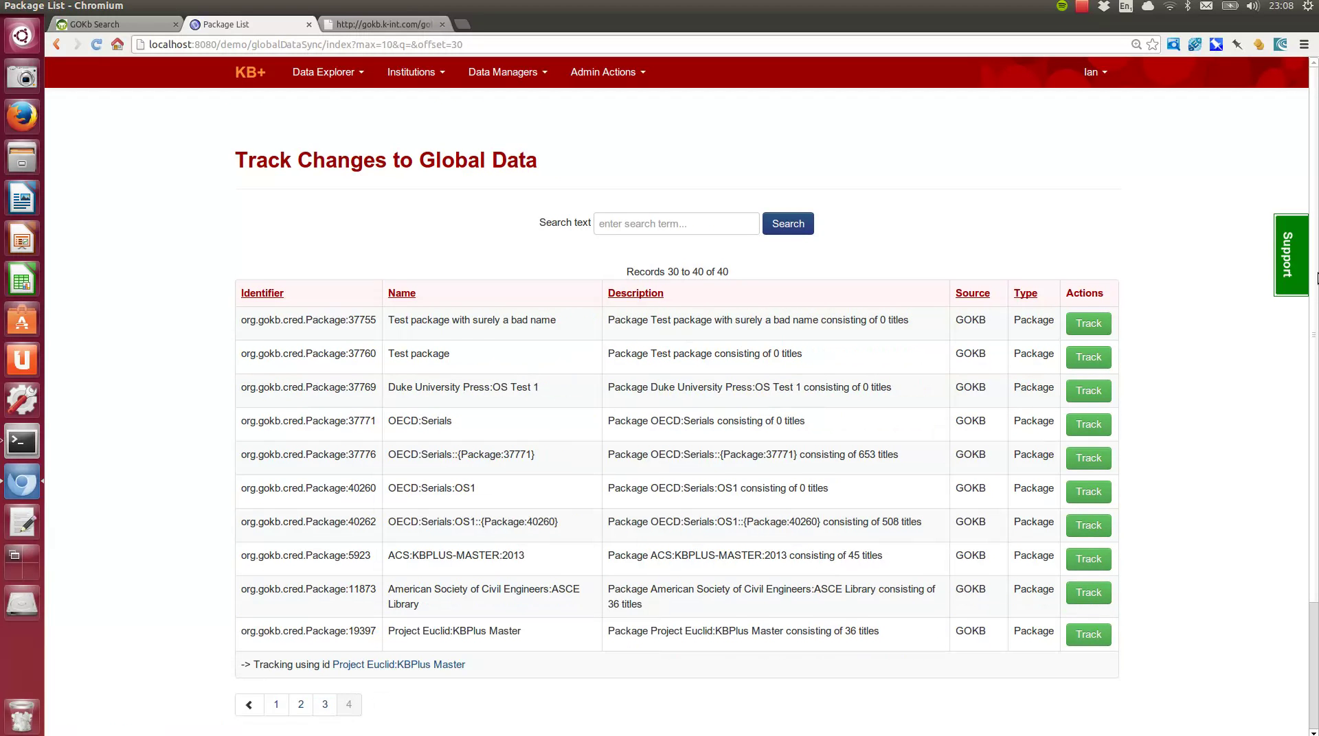
scroll(1317, 285, "down", 1)
scroll(1317, 285, "down", 2)
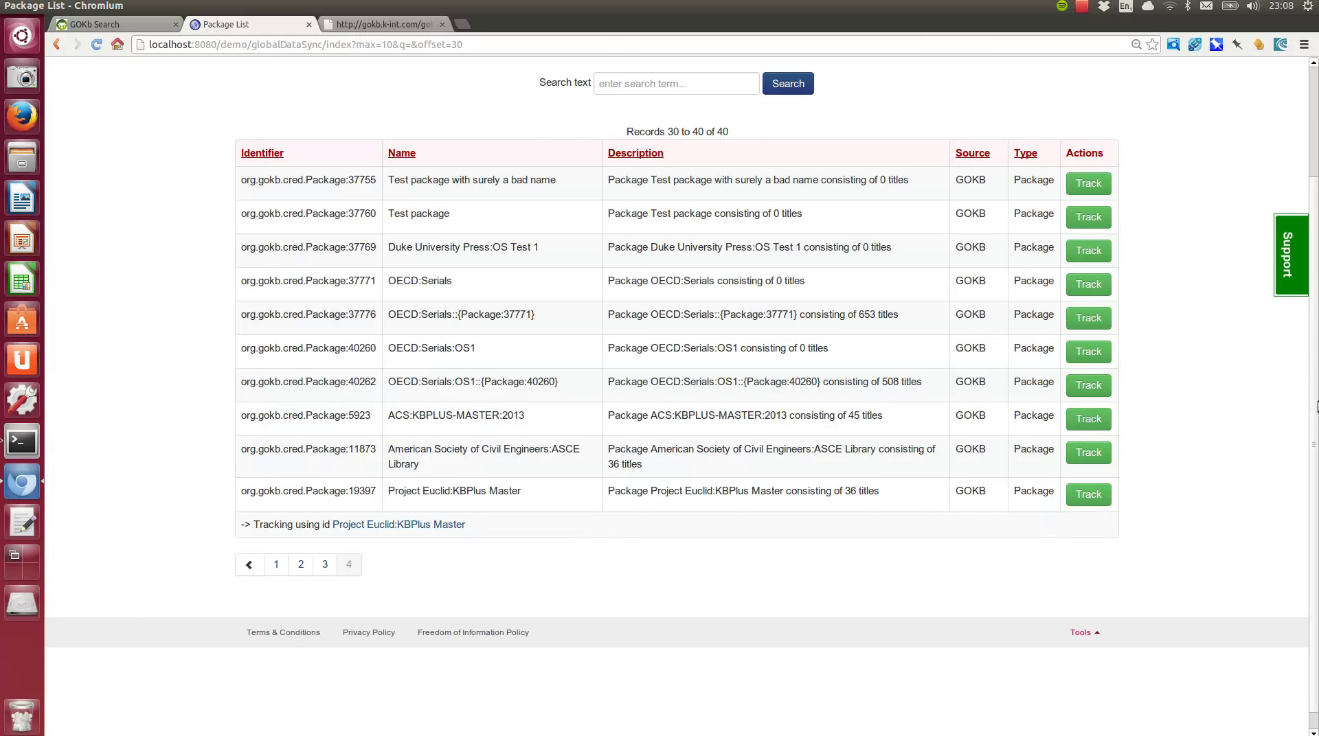
scroll(764, 536, "up", 2)
Open the tracked Project Euclid:KBPlus Master package, review its pending coverage update and accept all pending changes
left_click(444, 576)
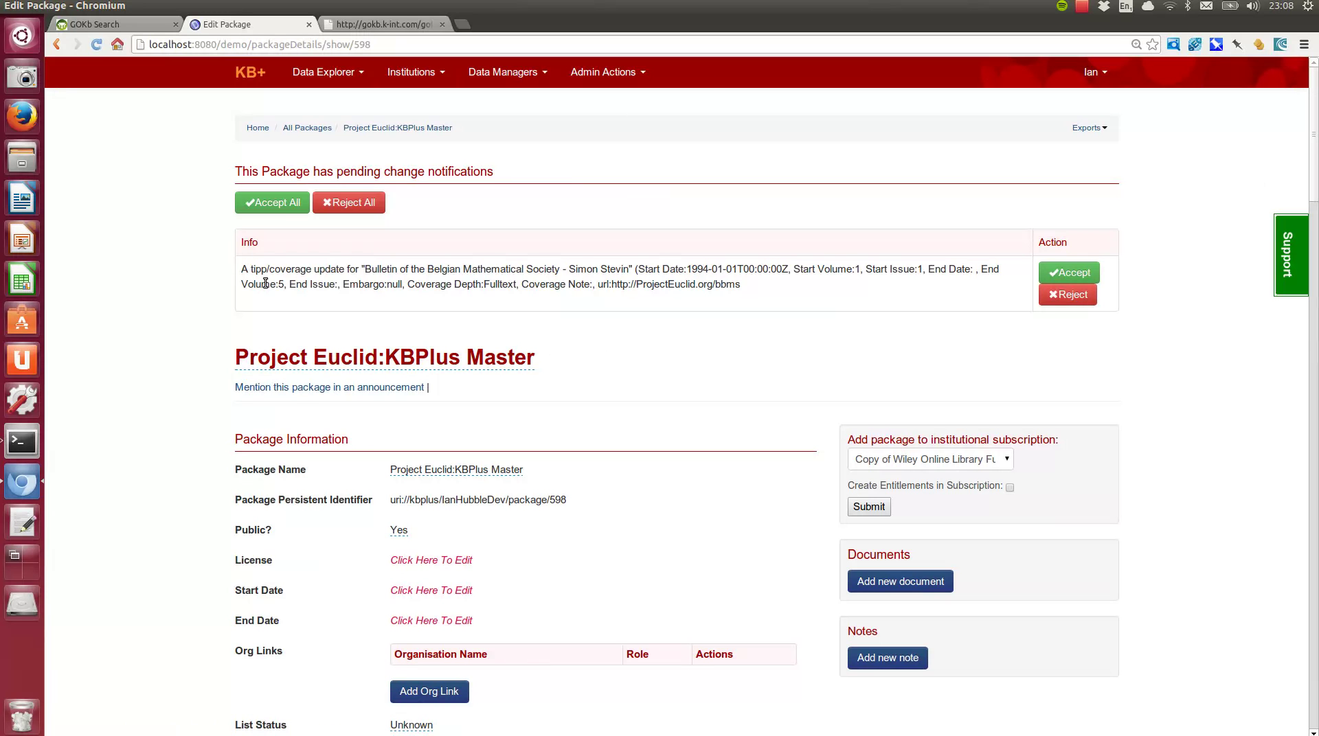
left_click_drag(264, 269, 502, 283)
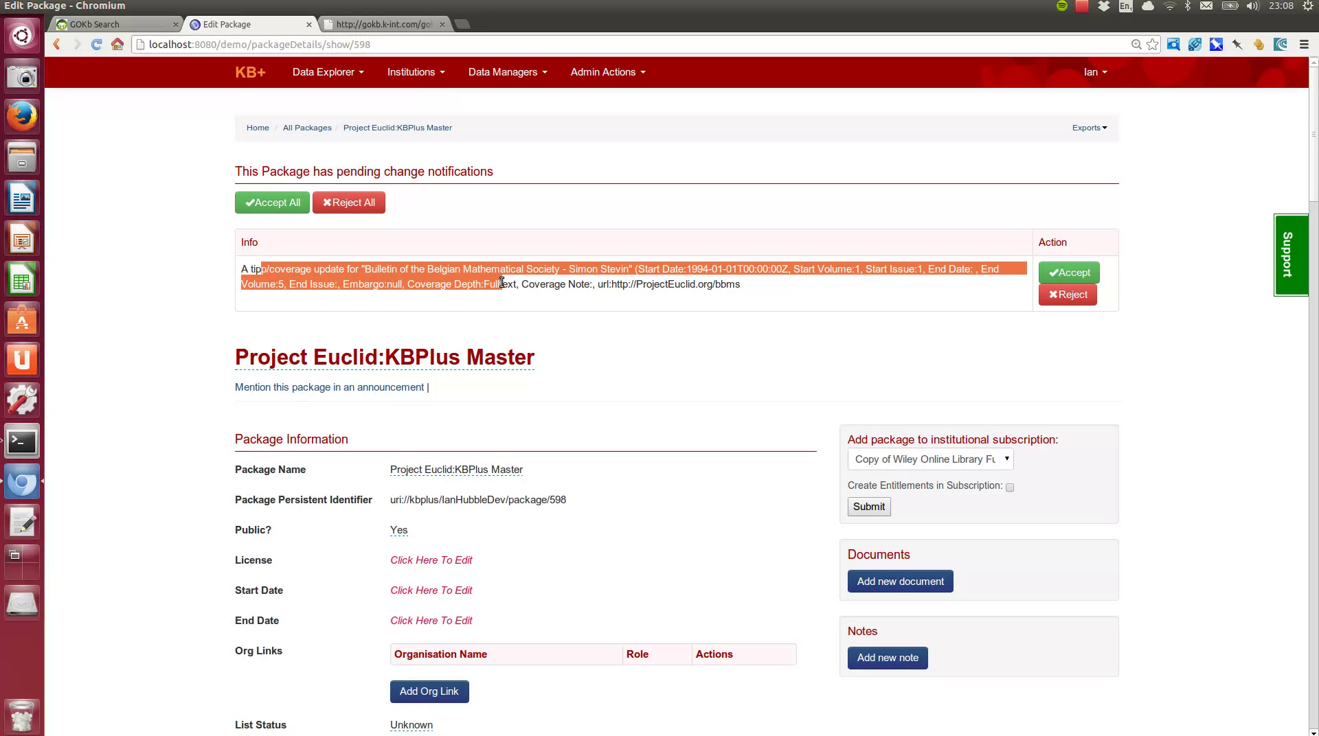
left_click(639, 329)
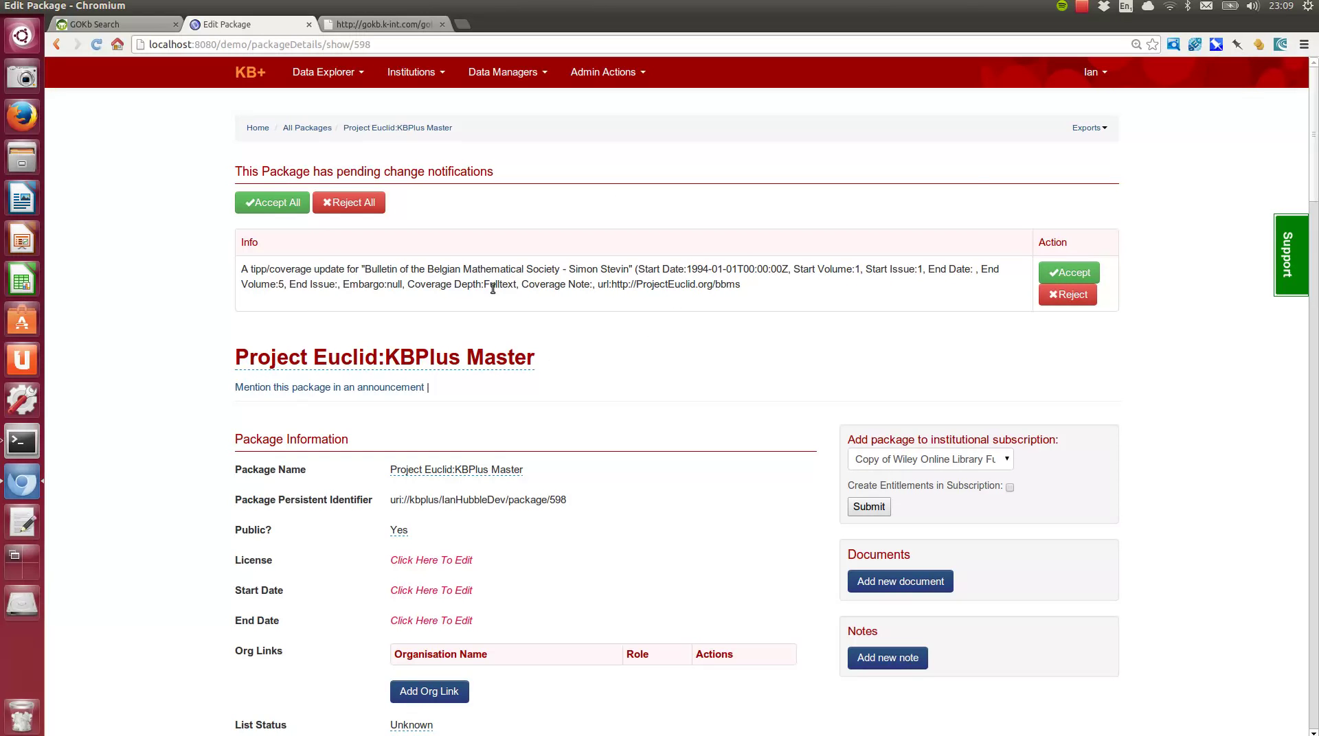
mouse_move(1317, 142)
left_mouse_down()
mouse_move(1317, 319)
mouse_move(1317, 137)
left_mouse_up()
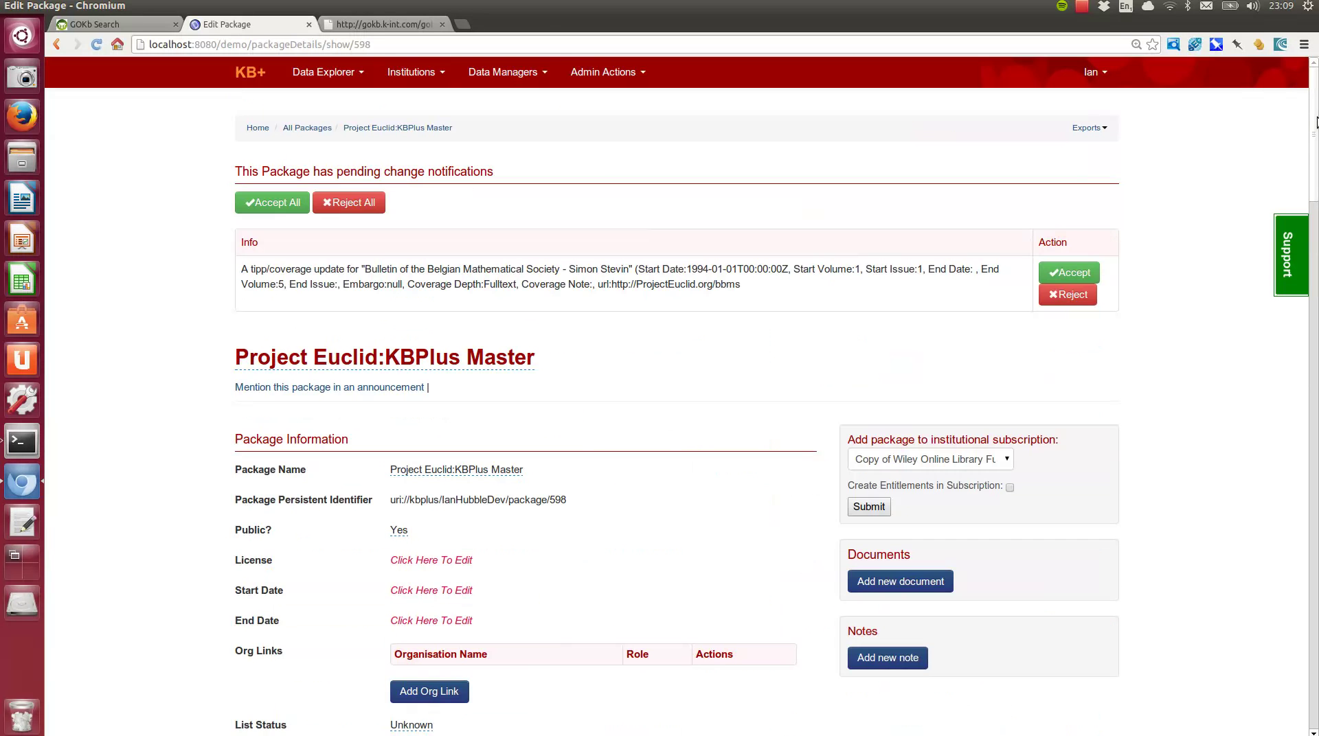
left_click(286, 205)
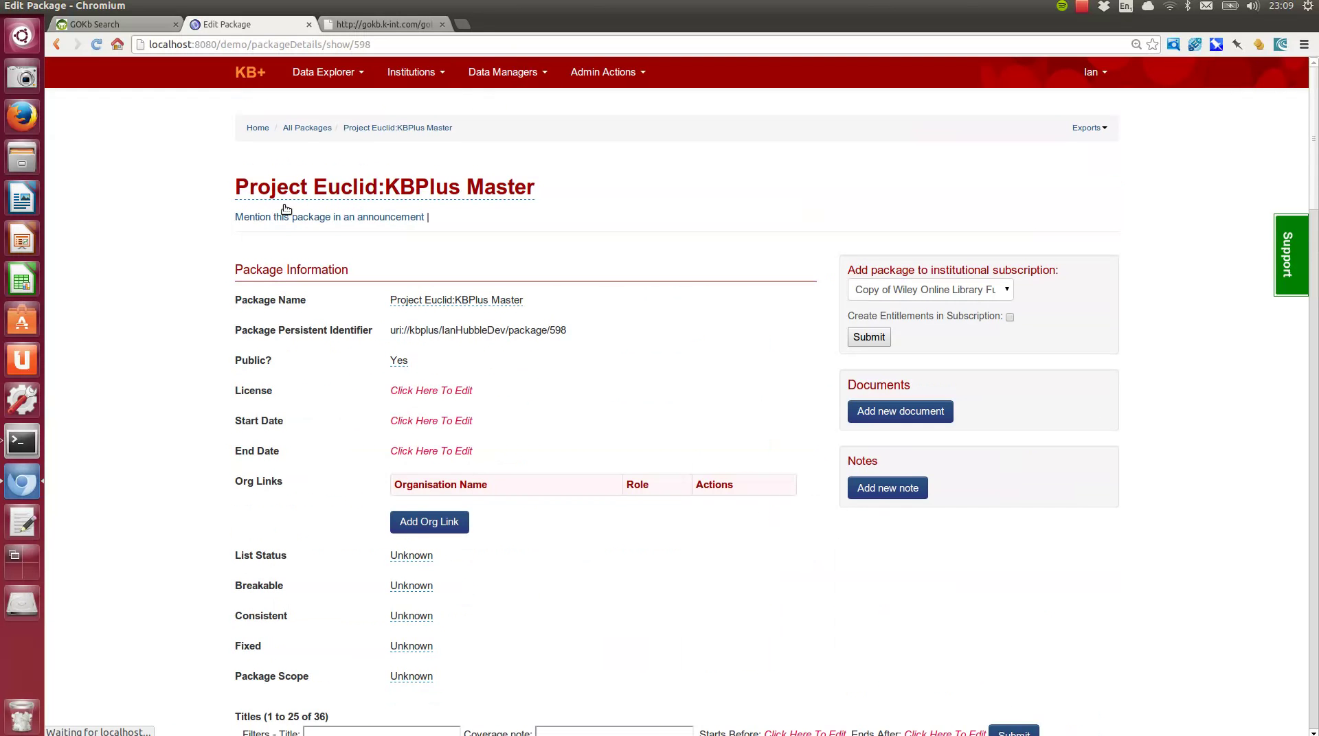
Look over the updated package page and check the Data Manager Dashboard for pending package changes
left_click_drag(1317, 152, 1317, 334)
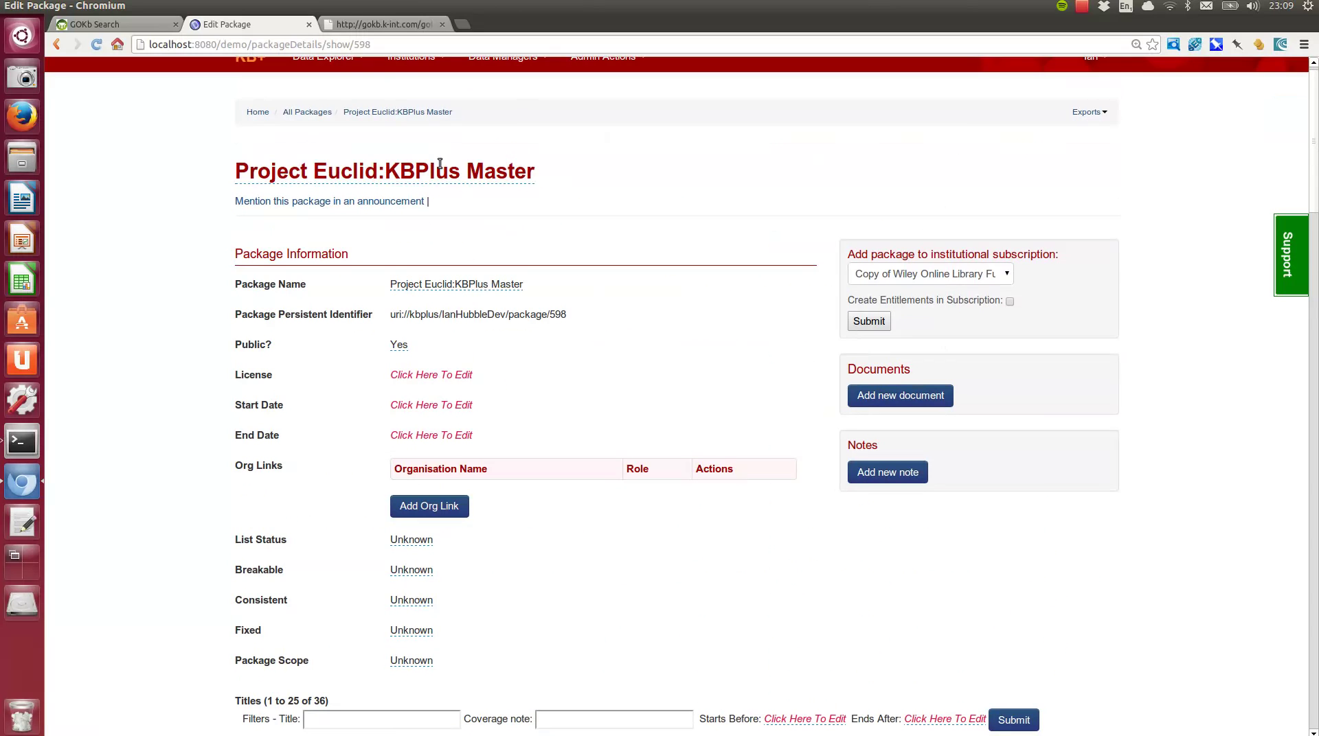
scroll(1317, 110, "up", 1)
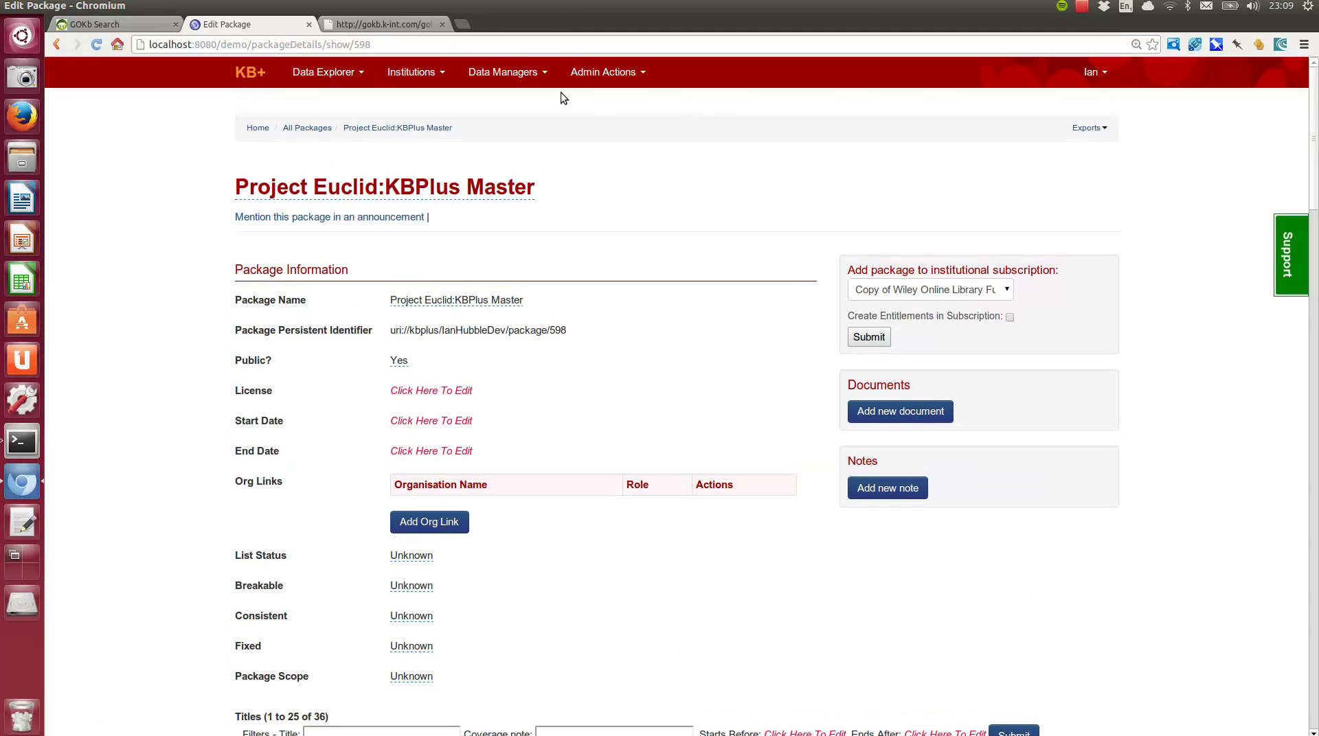
left_click(519, 75)
left_click(522, 101)
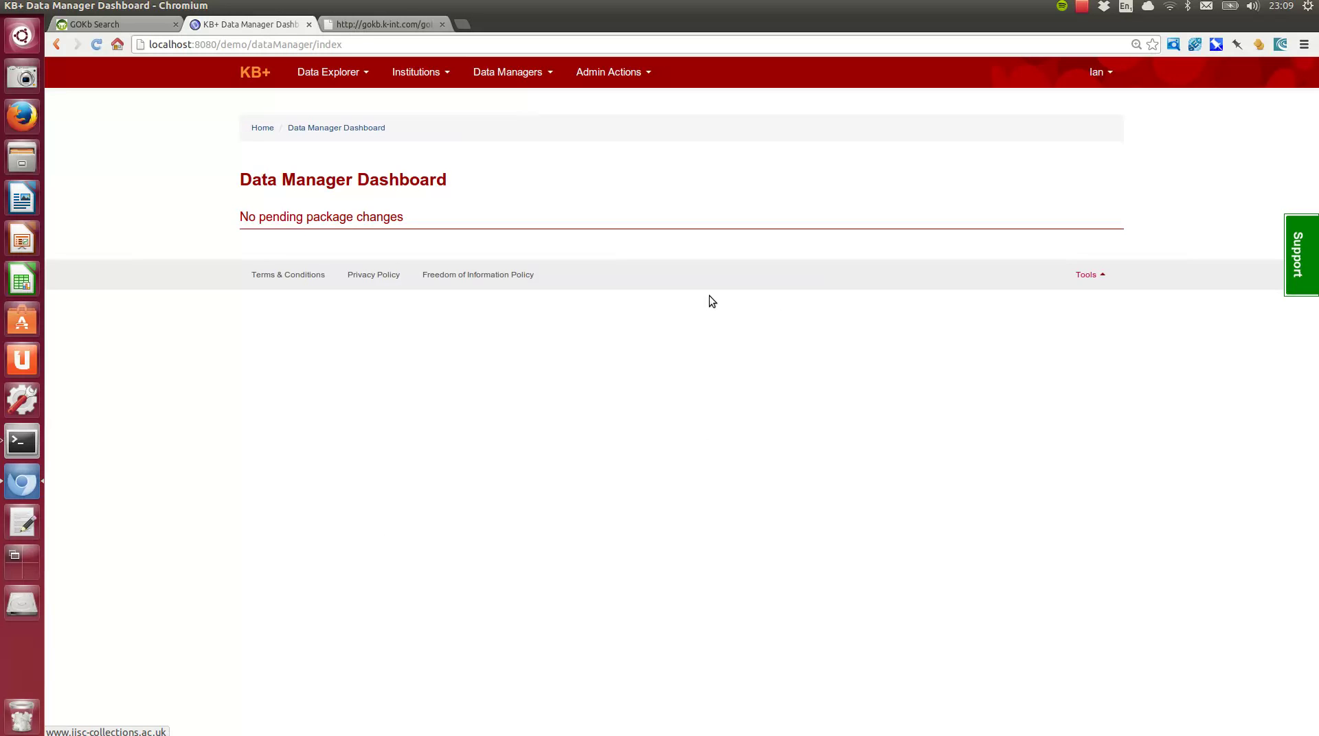
Switch to GOKb, search the packages for "%Euclid%" and open Project Euclid:KBPlus Master
left_click(92, 26)
left_click(265, 152)
type("%")
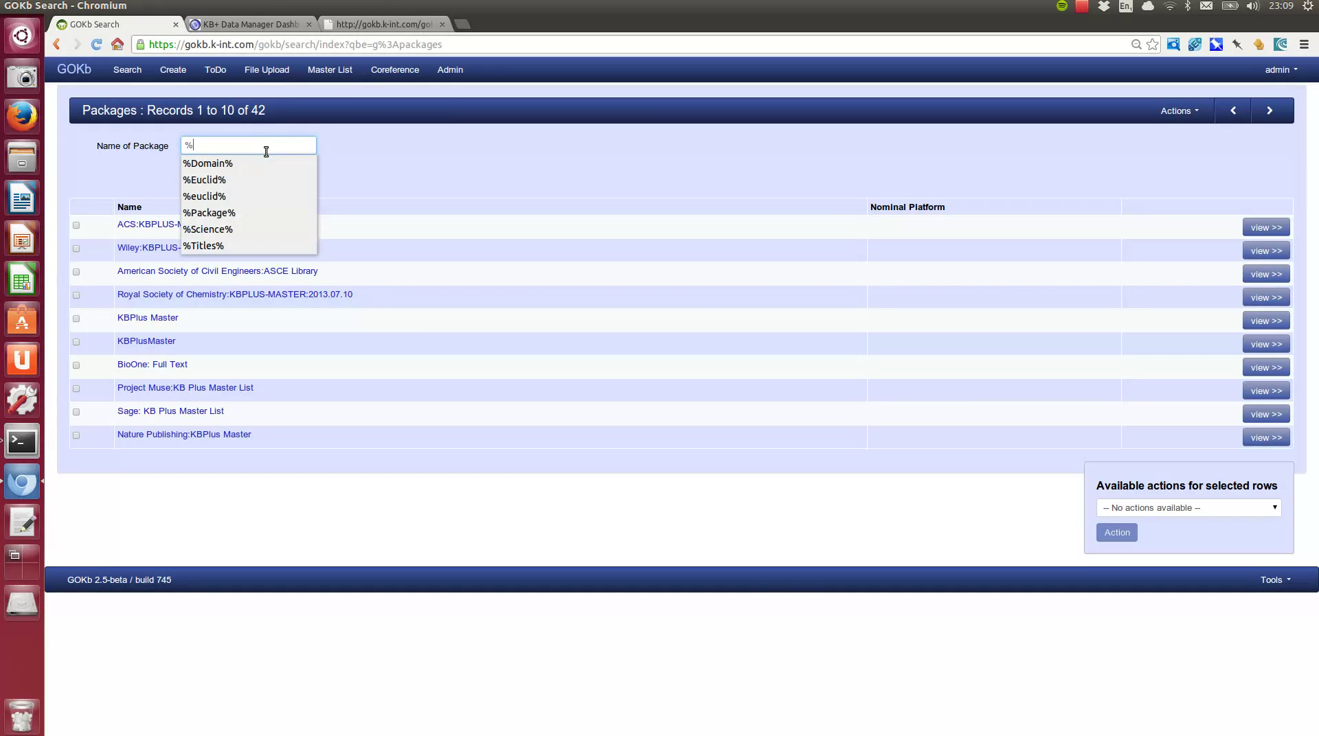
type("Euclid%")
key("Return")
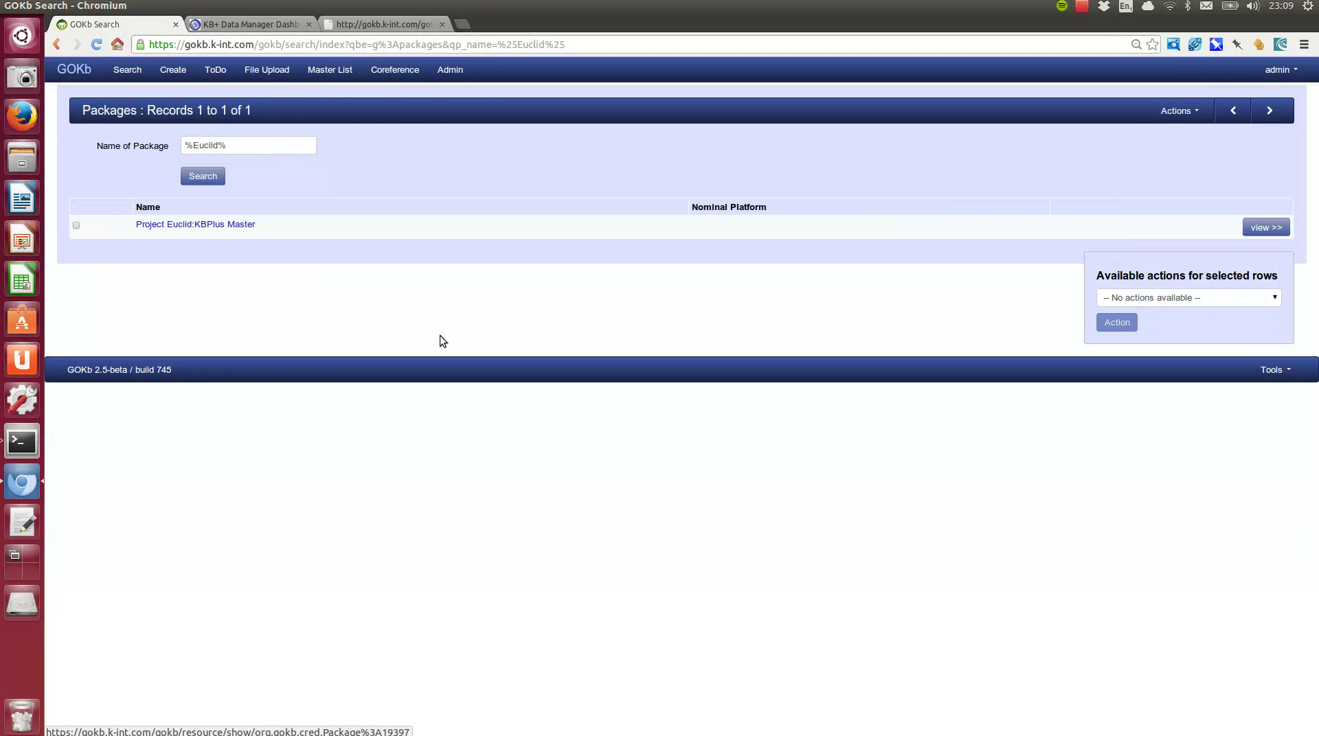
left_click(201, 224)
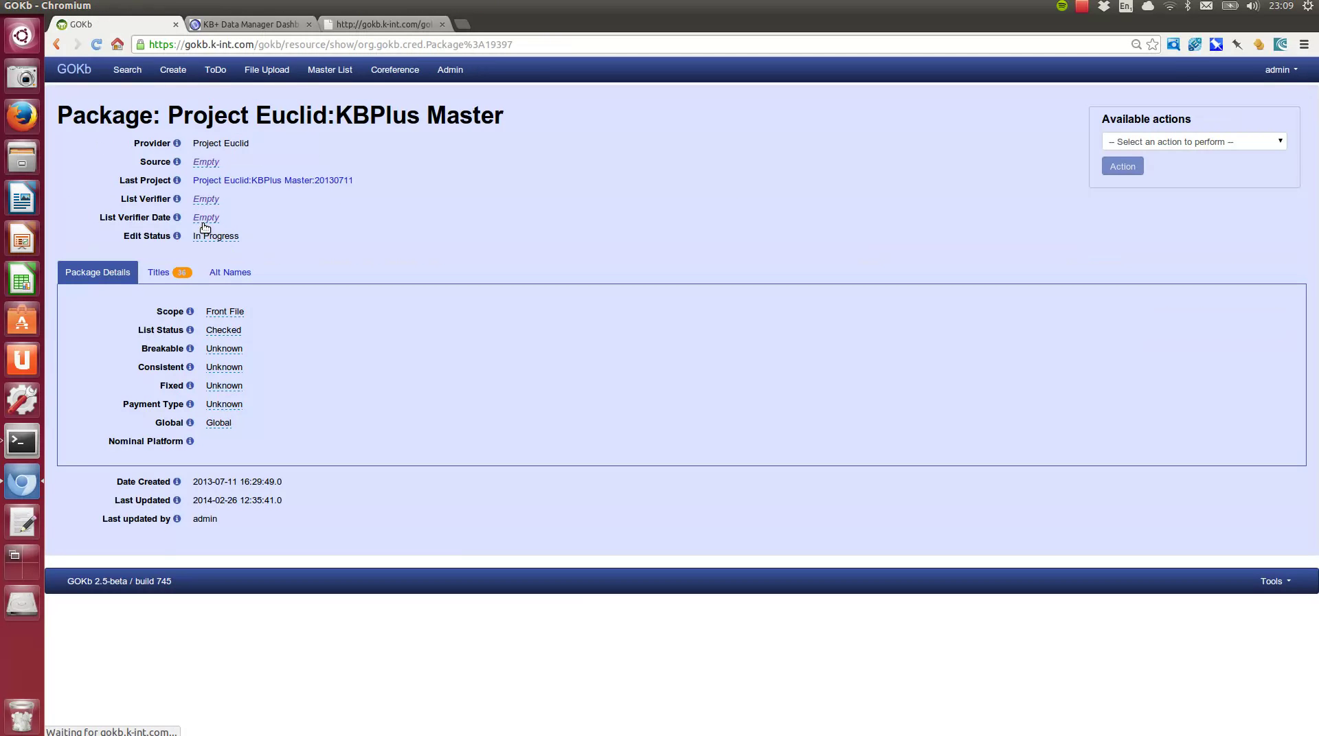
Open the coverage details of the package's title entry for Current Developments in Mathematics
left_click(157, 273)
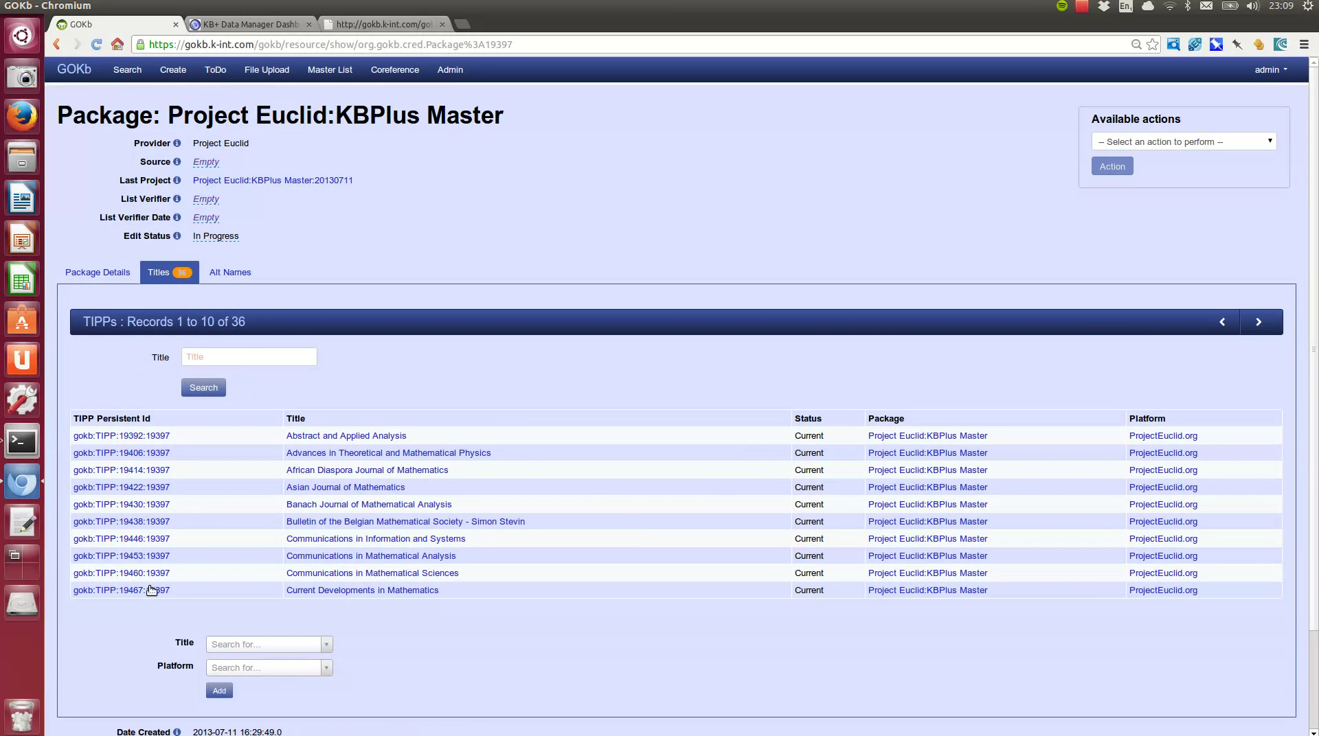
left_click(137, 592)
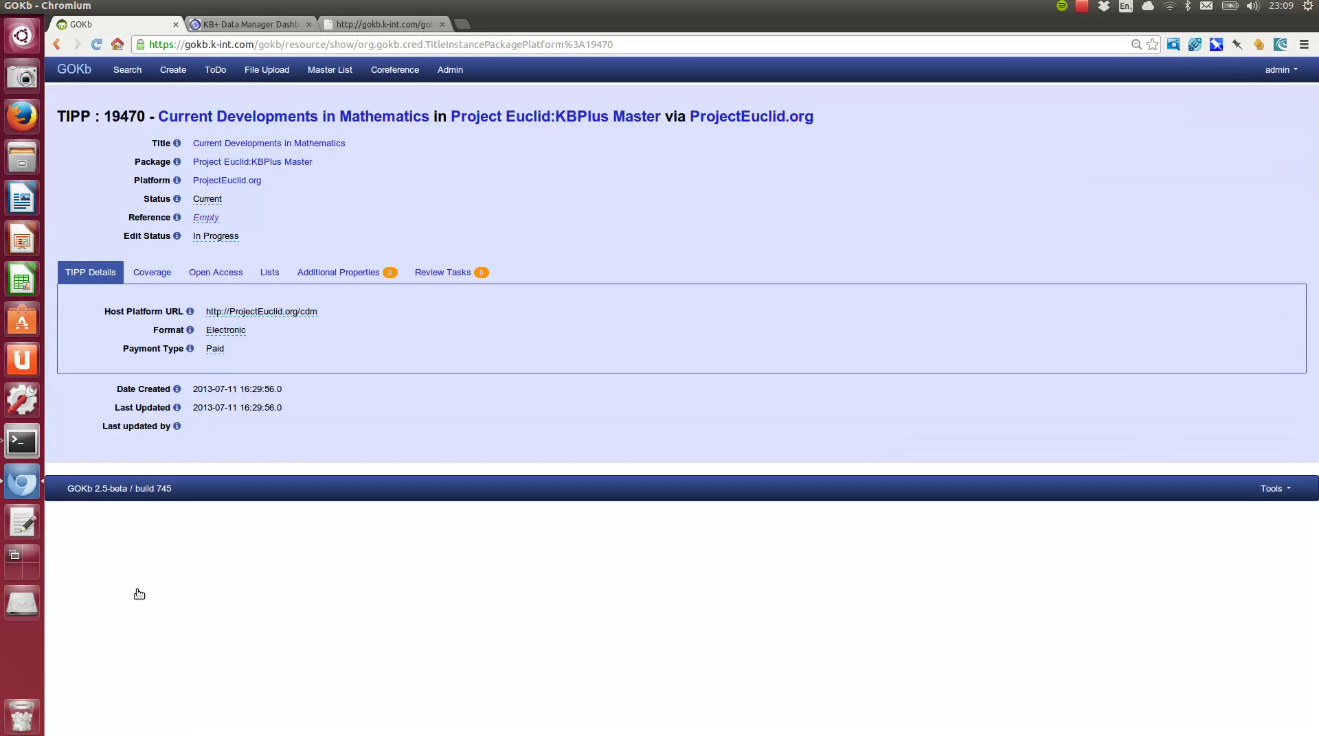
left_click(165, 273)
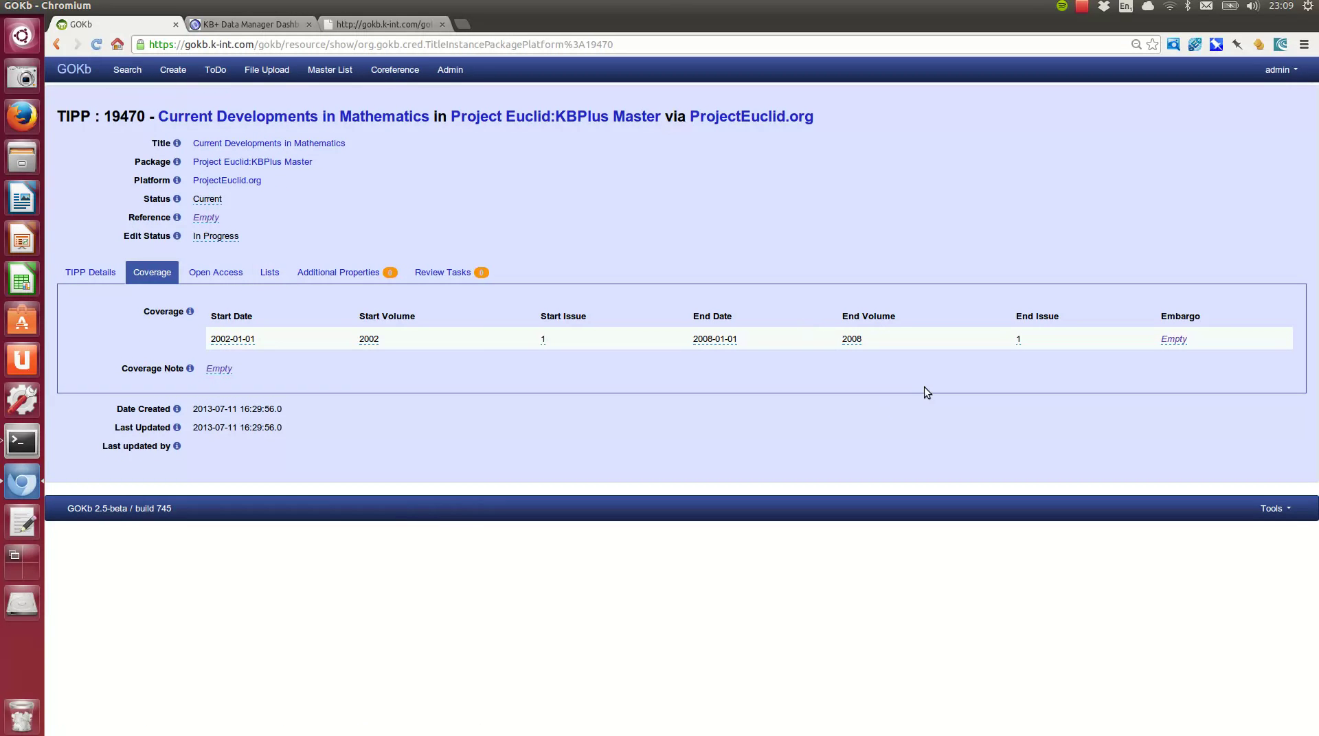
Set the coverage end volume to 2009 and the end date to 2009-01-01
left_click(853, 340)
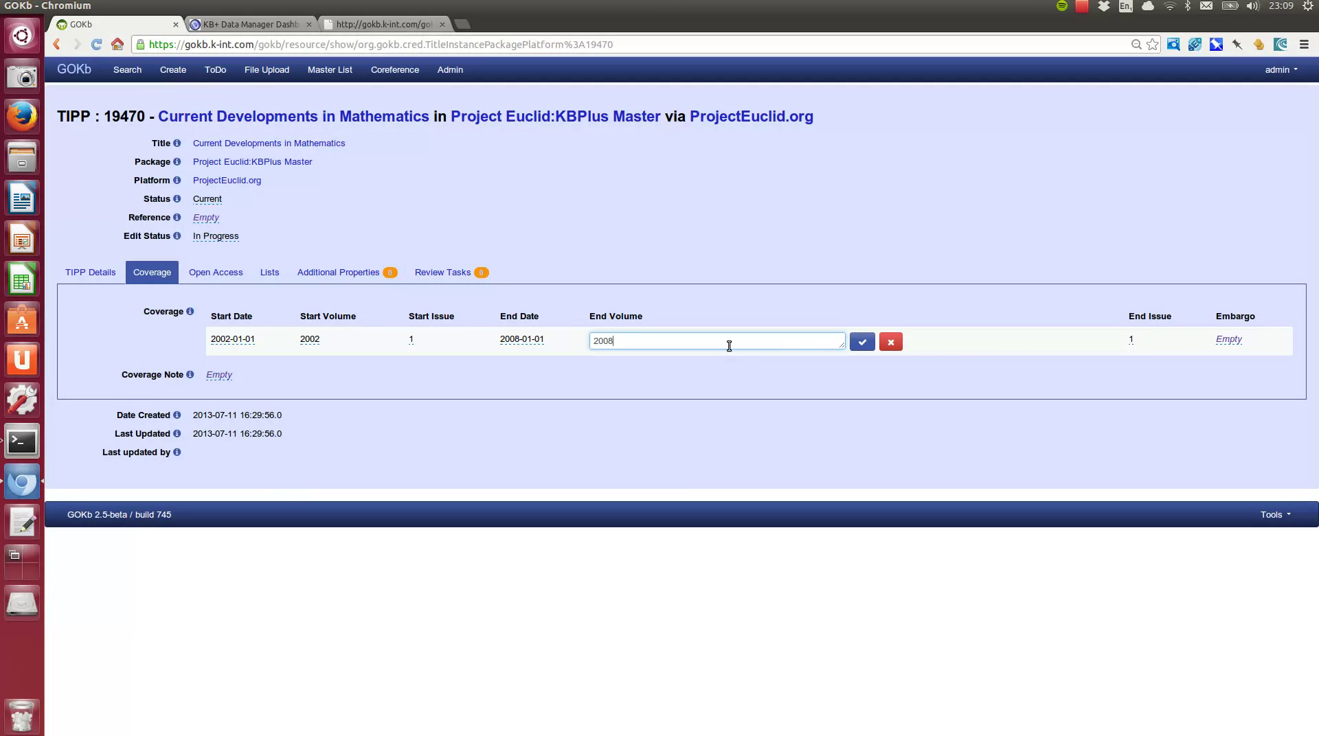
key("BackSpace")
left_click(862, 341)
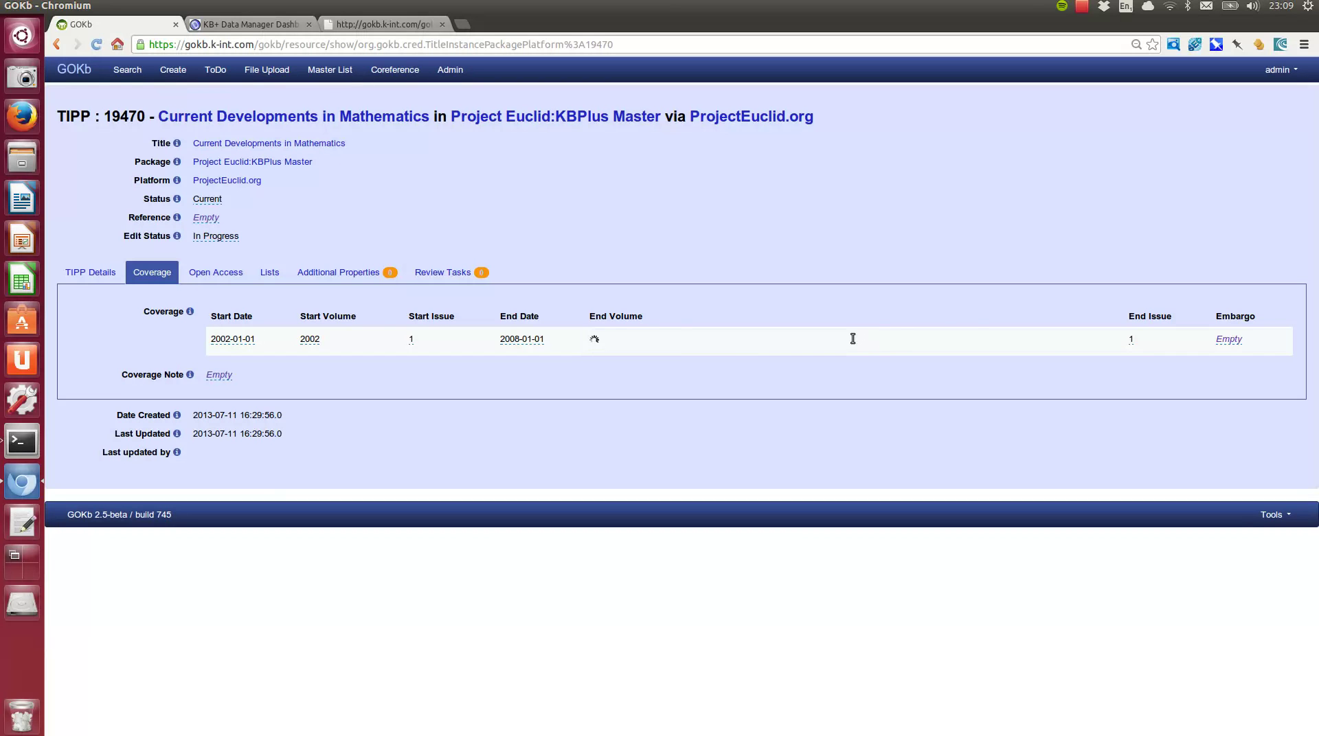
left_click(522, 339)
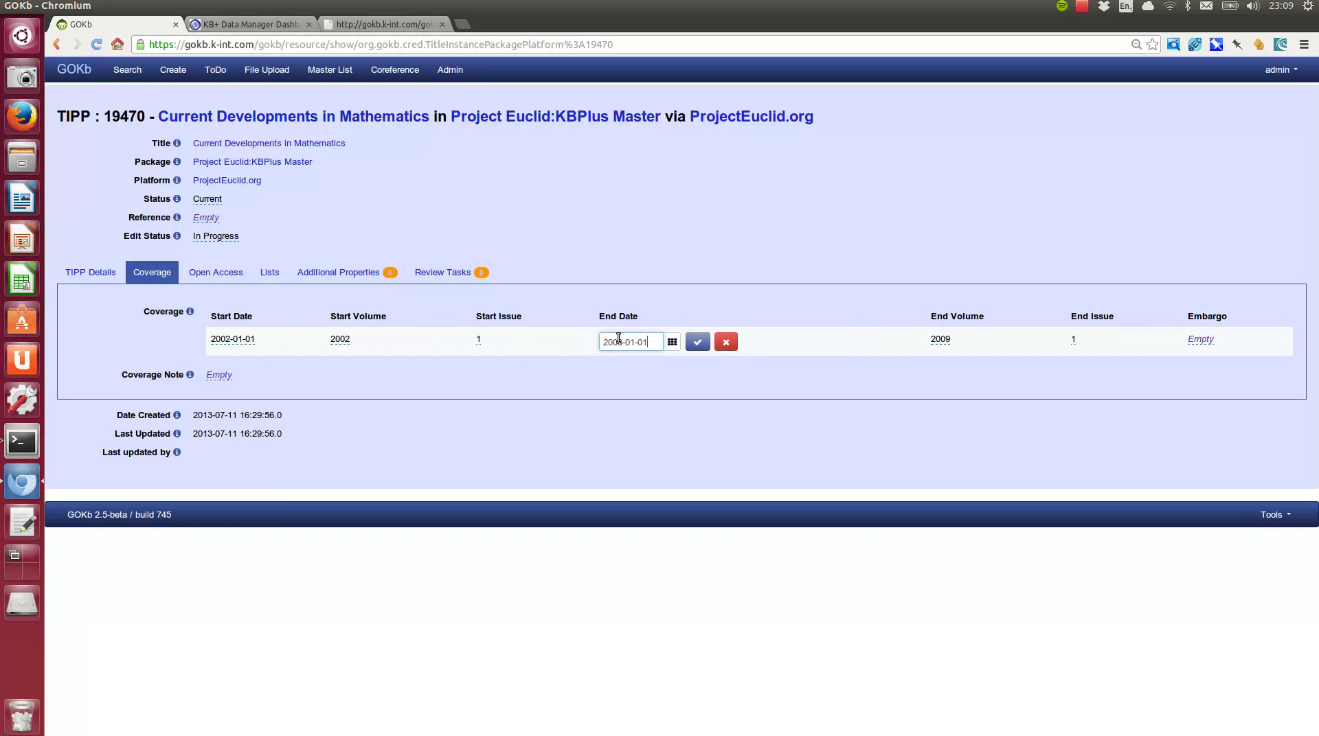
left_click(698, 342)
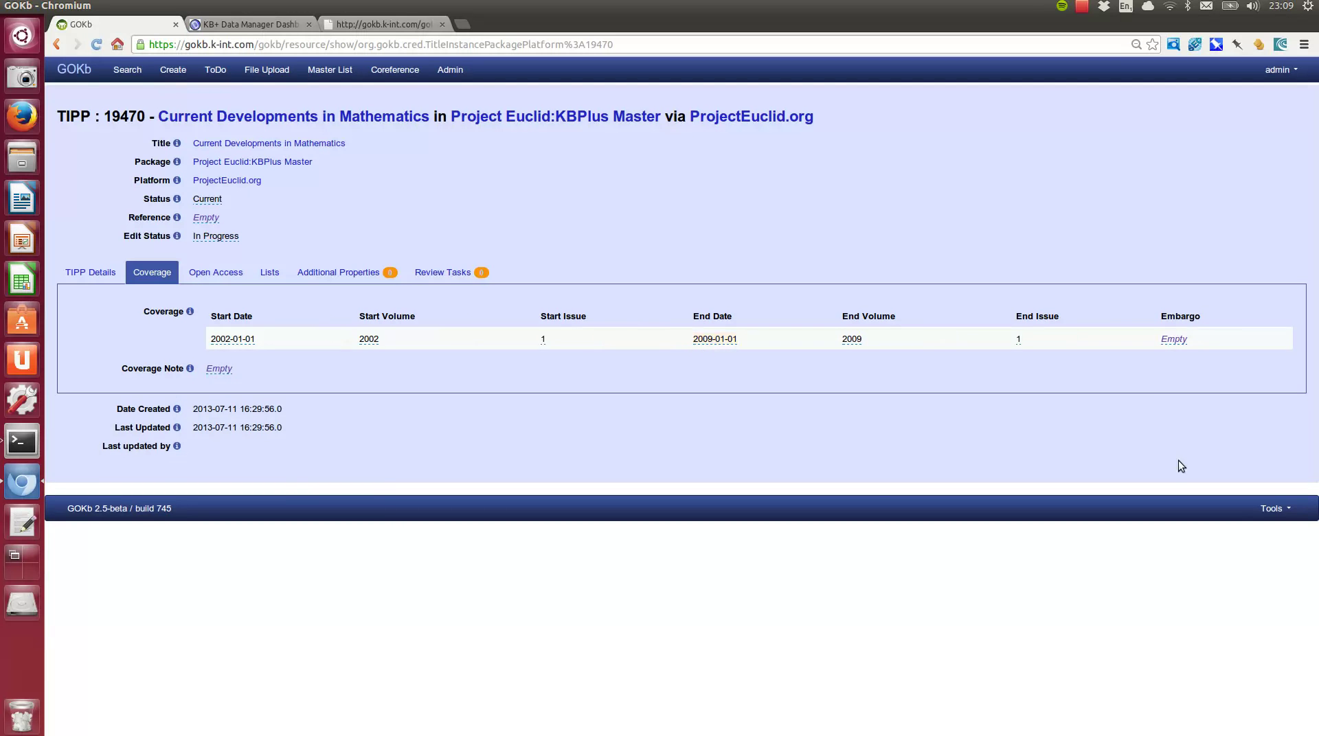
Add the coverage note "Test coverage note" to the Current Developments in Mathematics entry
left_click(219, 369)
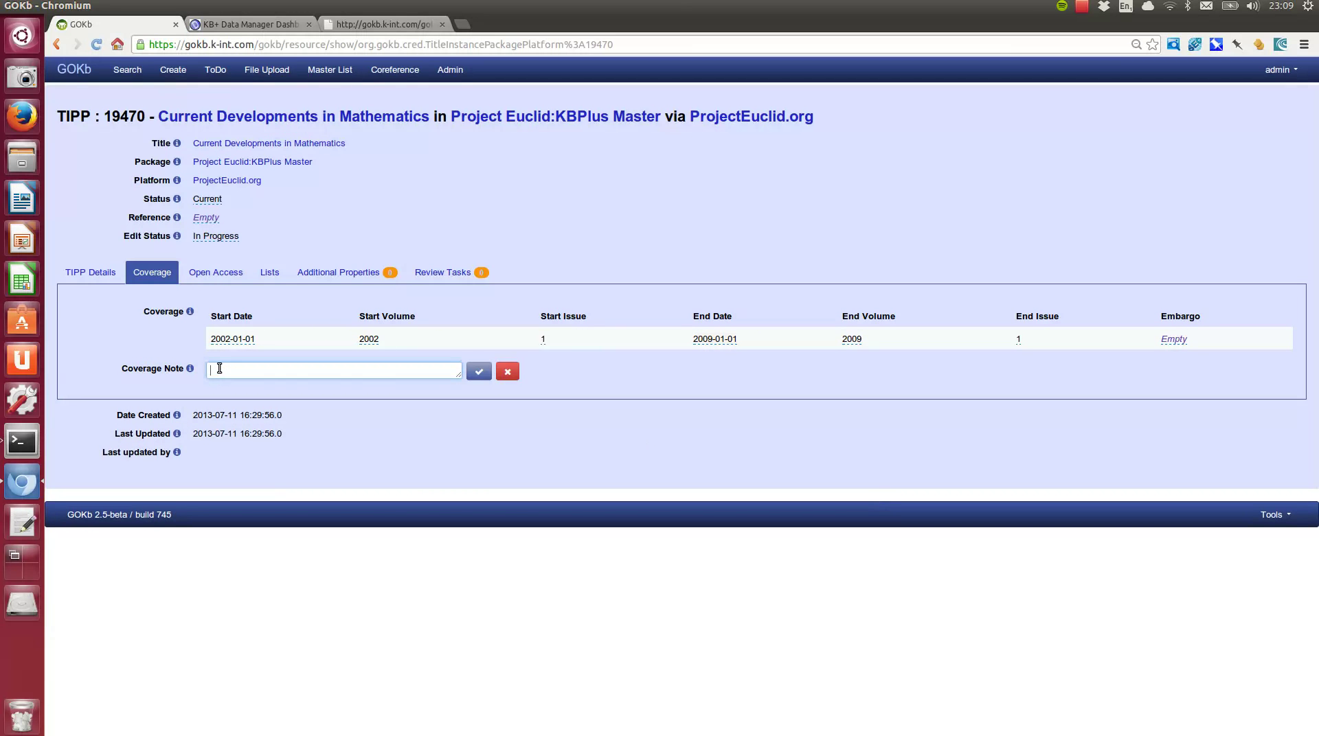
type("Test coveragte note")
left_click(480, 372)
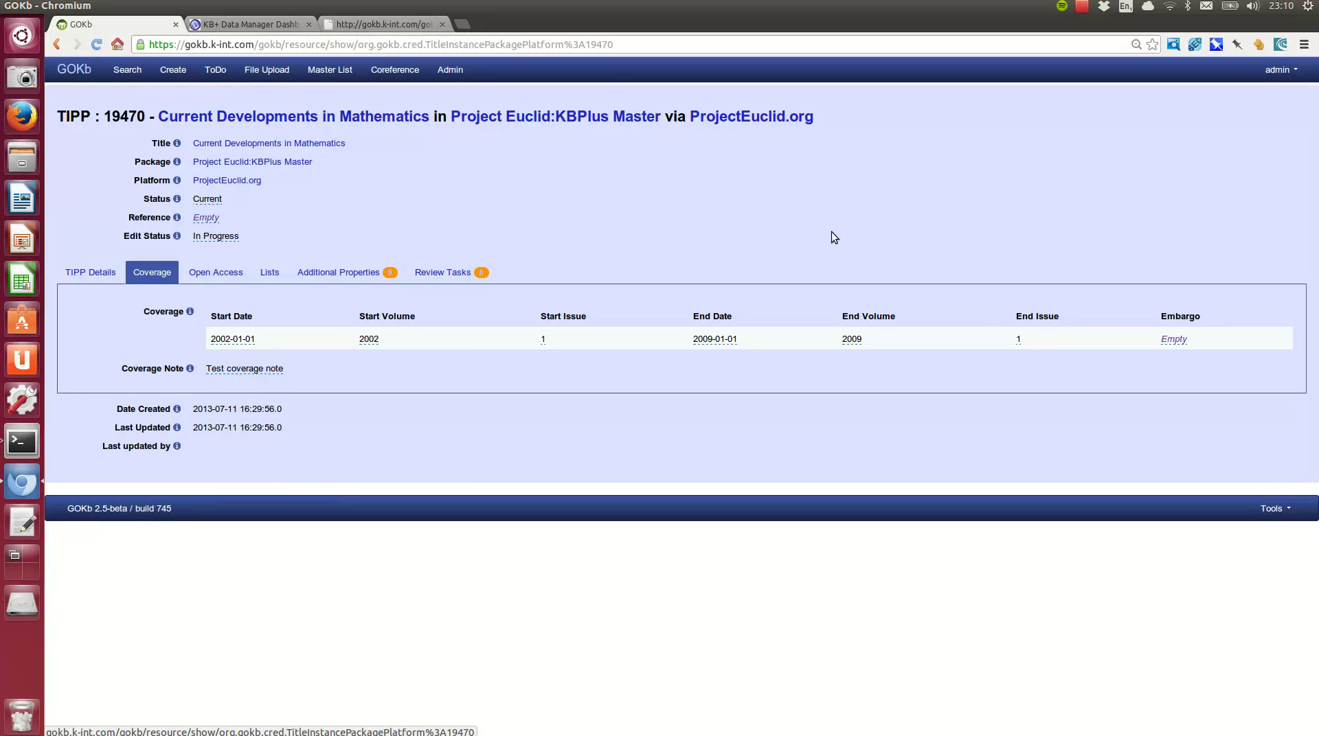
Switch to KB+ and start the global data sync
left_click(255, 23)
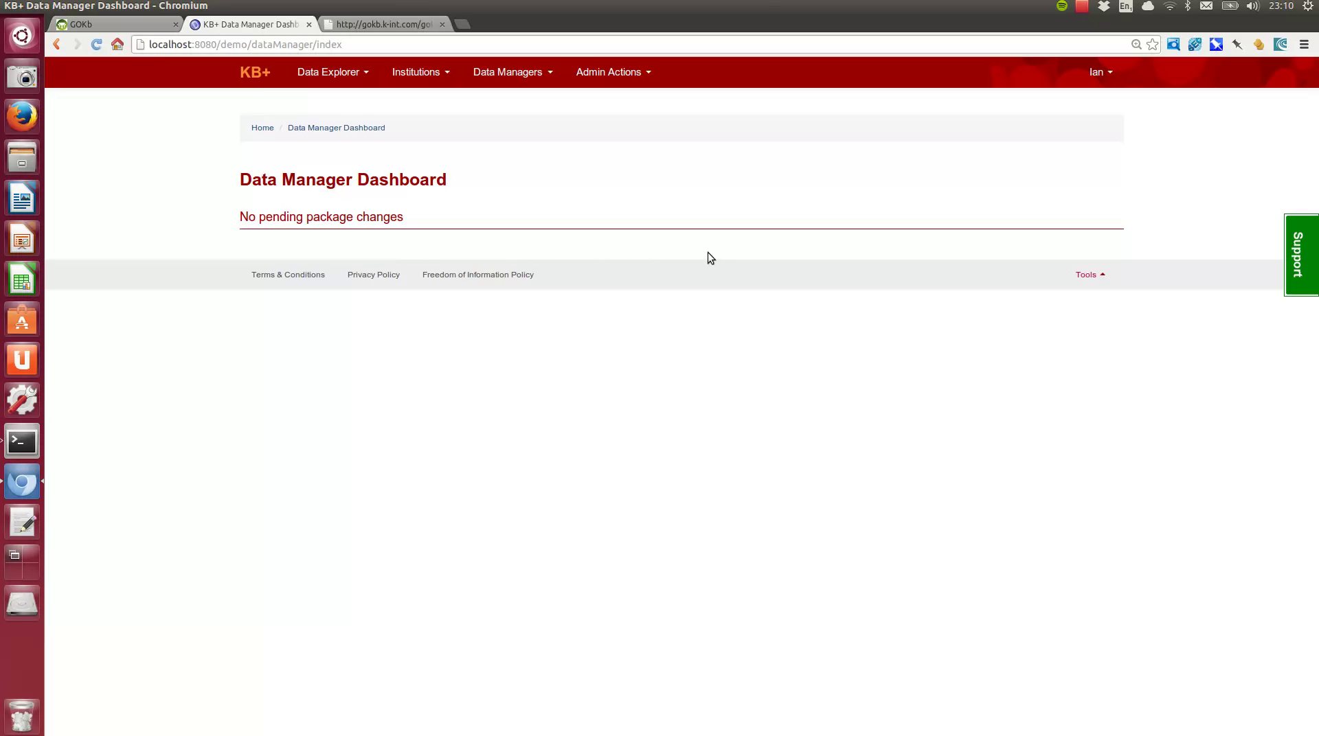
left_click(599, 73)
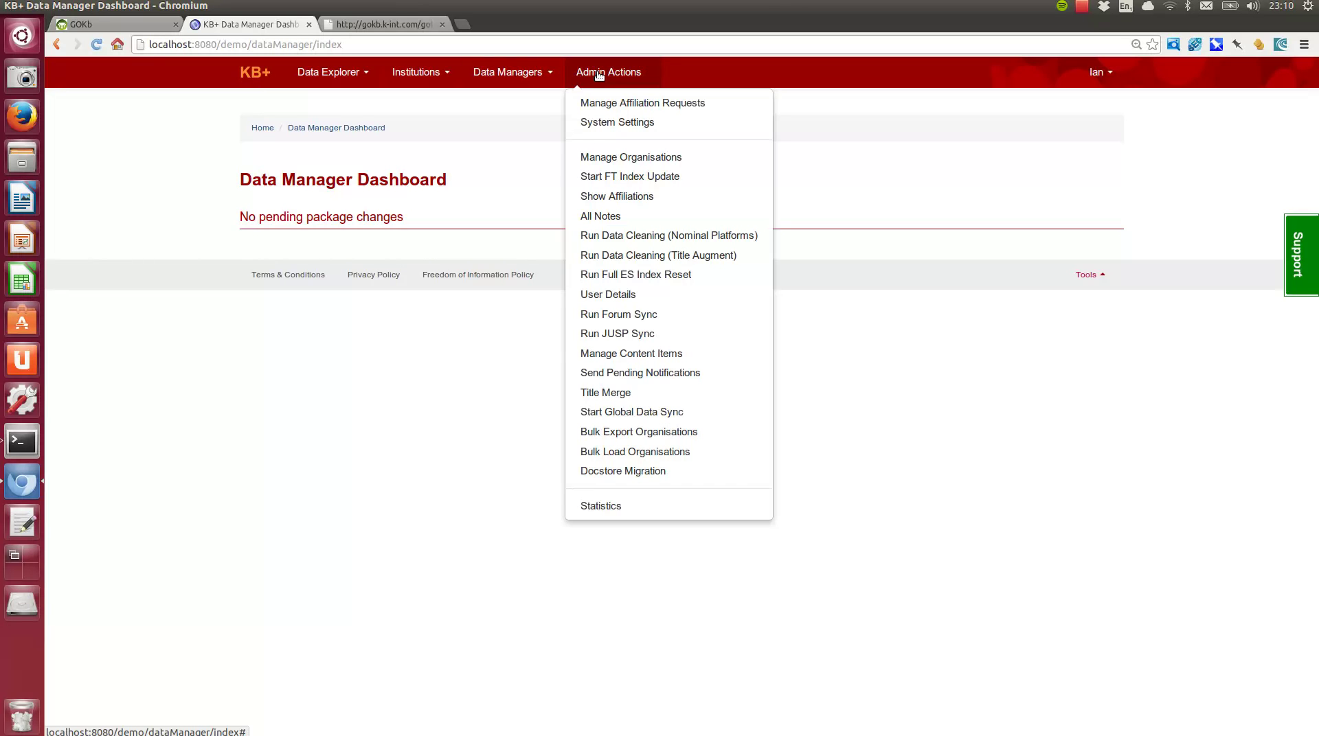
left_click(630, 412)
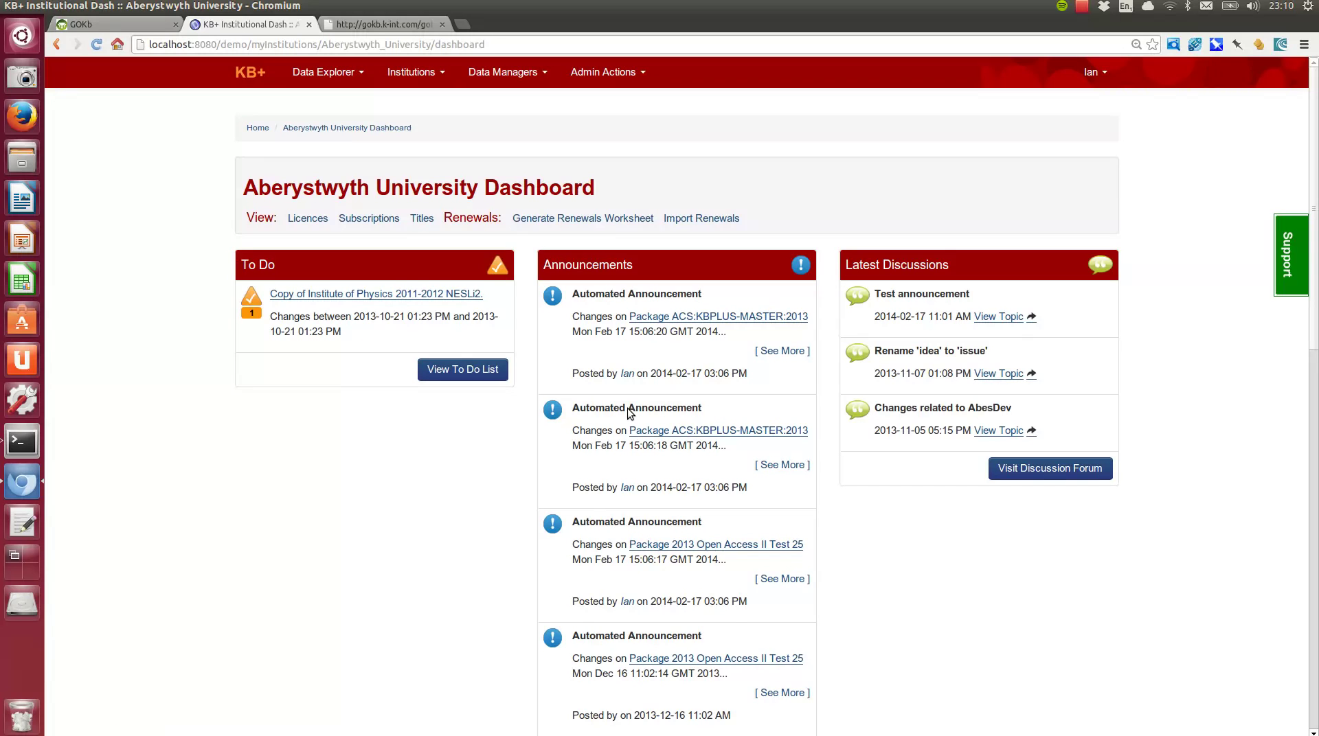
Go to the Data Manager Dashboard and open Project Euclid:KBPlus Master from the packages with pending changes
left_click(484, 77)
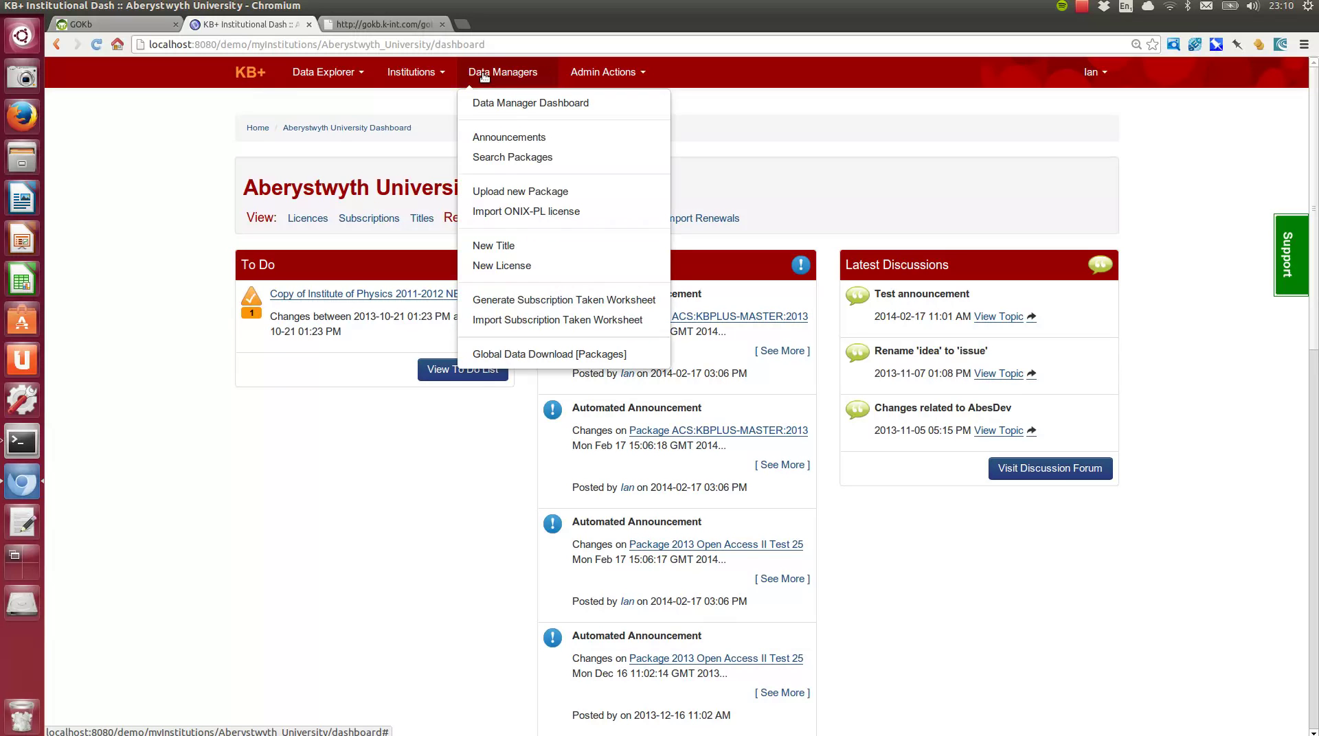
left_click(515, 100)
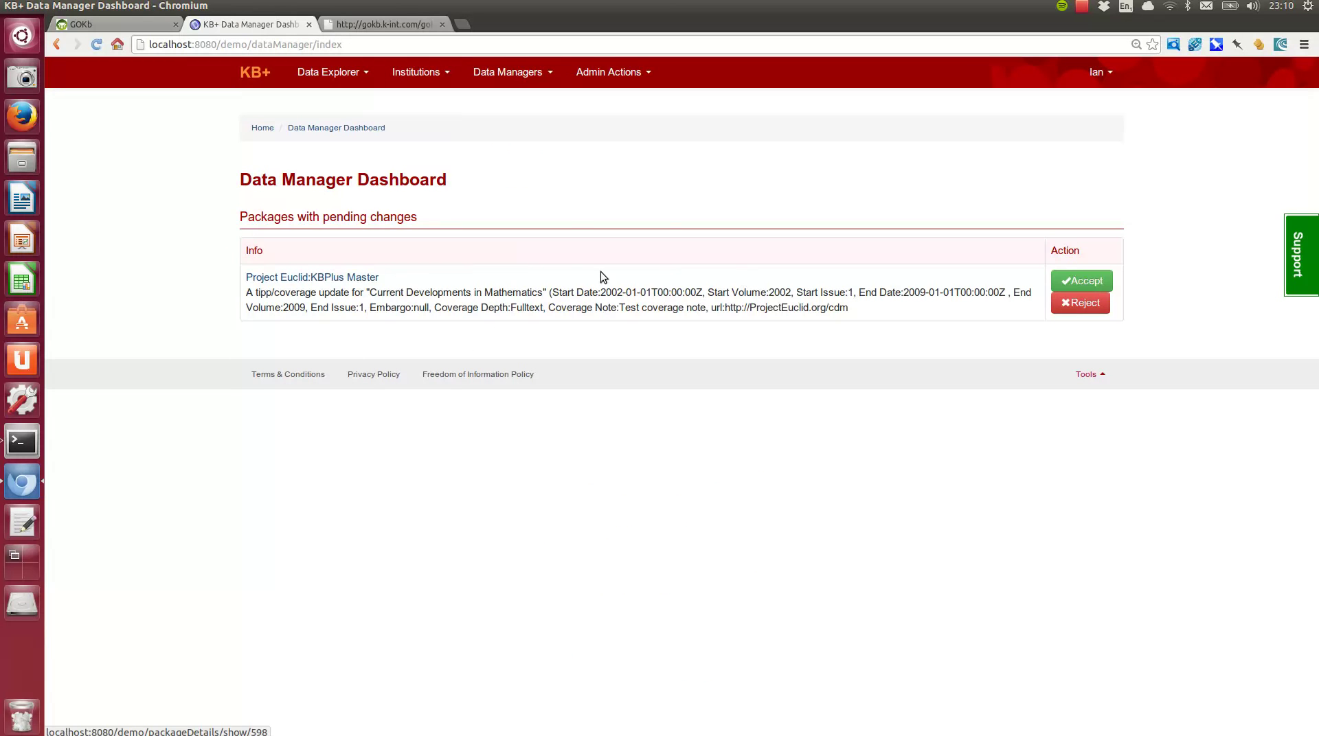
left_click(349, 278)
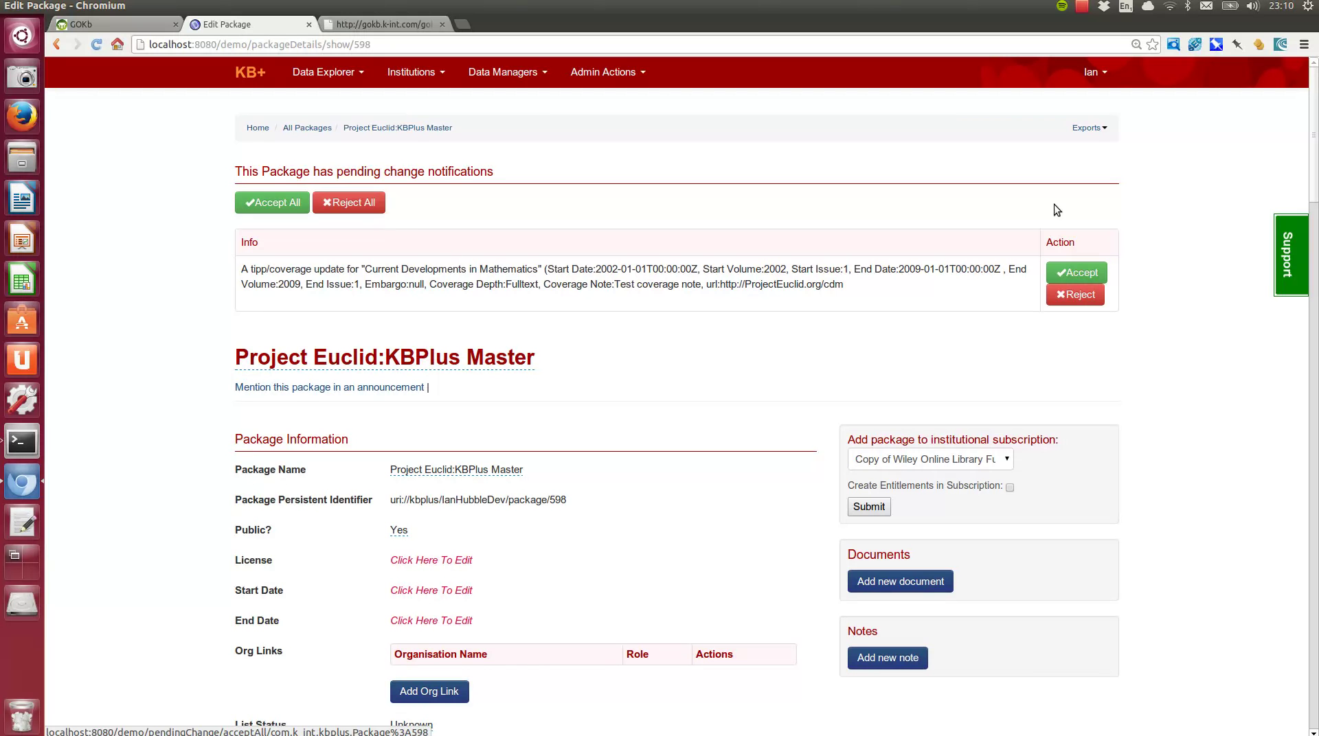
Compare the pending coverage update for Current Developments in Mathematics with its entry in the package's title list, and accept the update
scroll(1316, 190, "down", 2)
scroll(1316, 189, "up", 1)
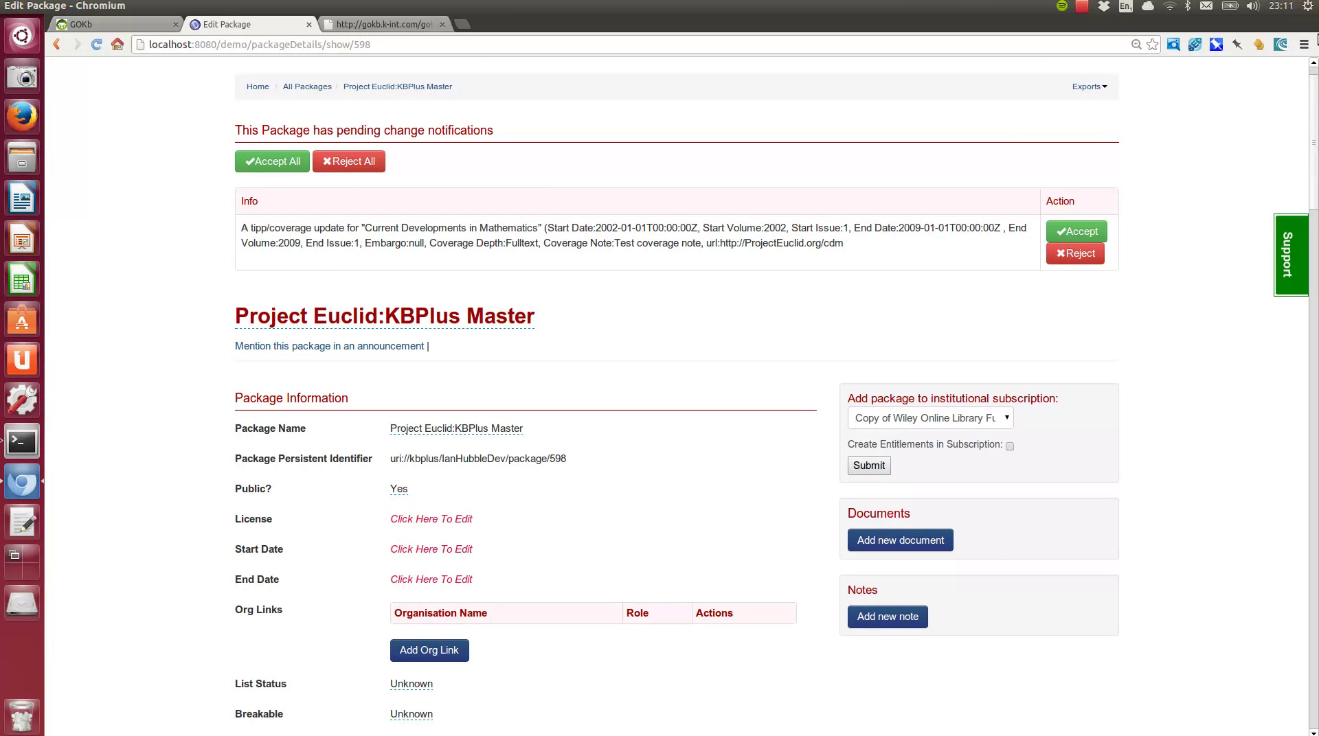
mouse_move(1316, 103)
left_mouse_down()
mouse_move(1317, 300)
mouse_move(1316, 110)
left_mouse_up()
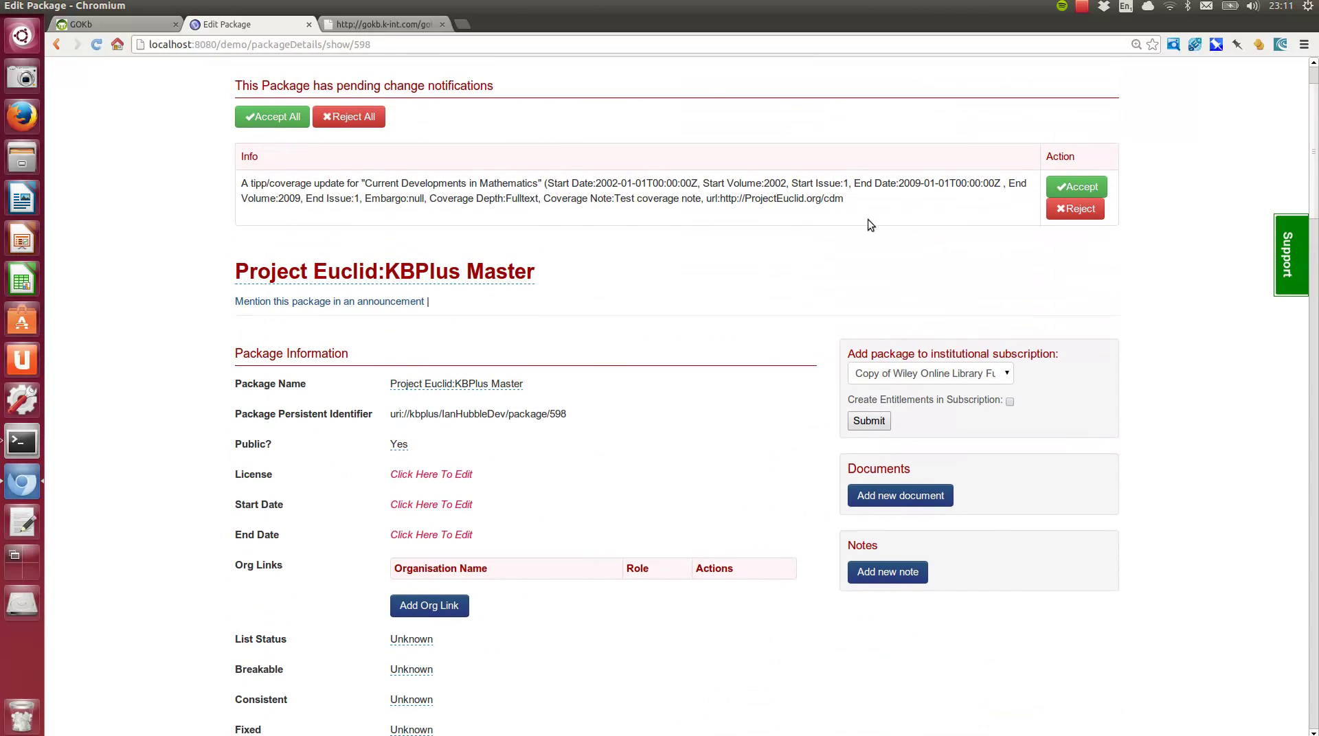
left_click_drag(1315, 173, 1316, 380)
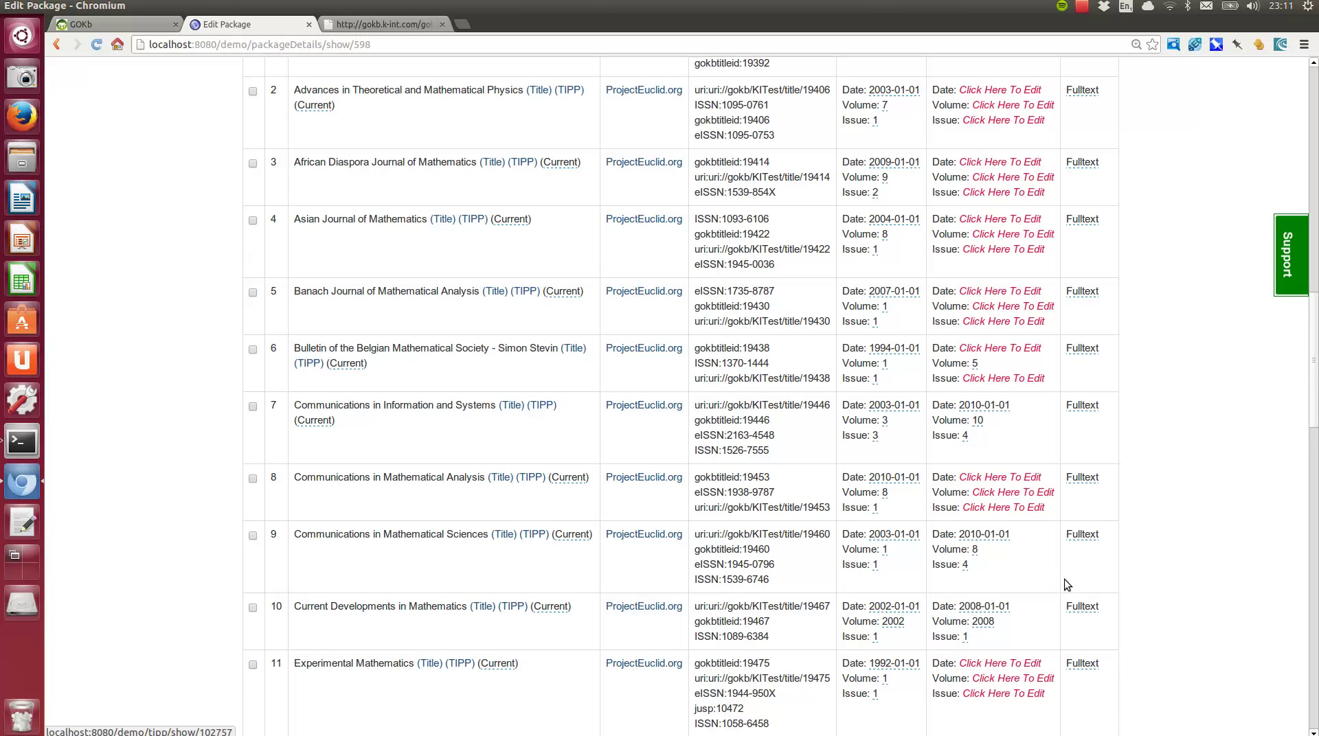
left_click_drag(1313, 323, 1313, 83)
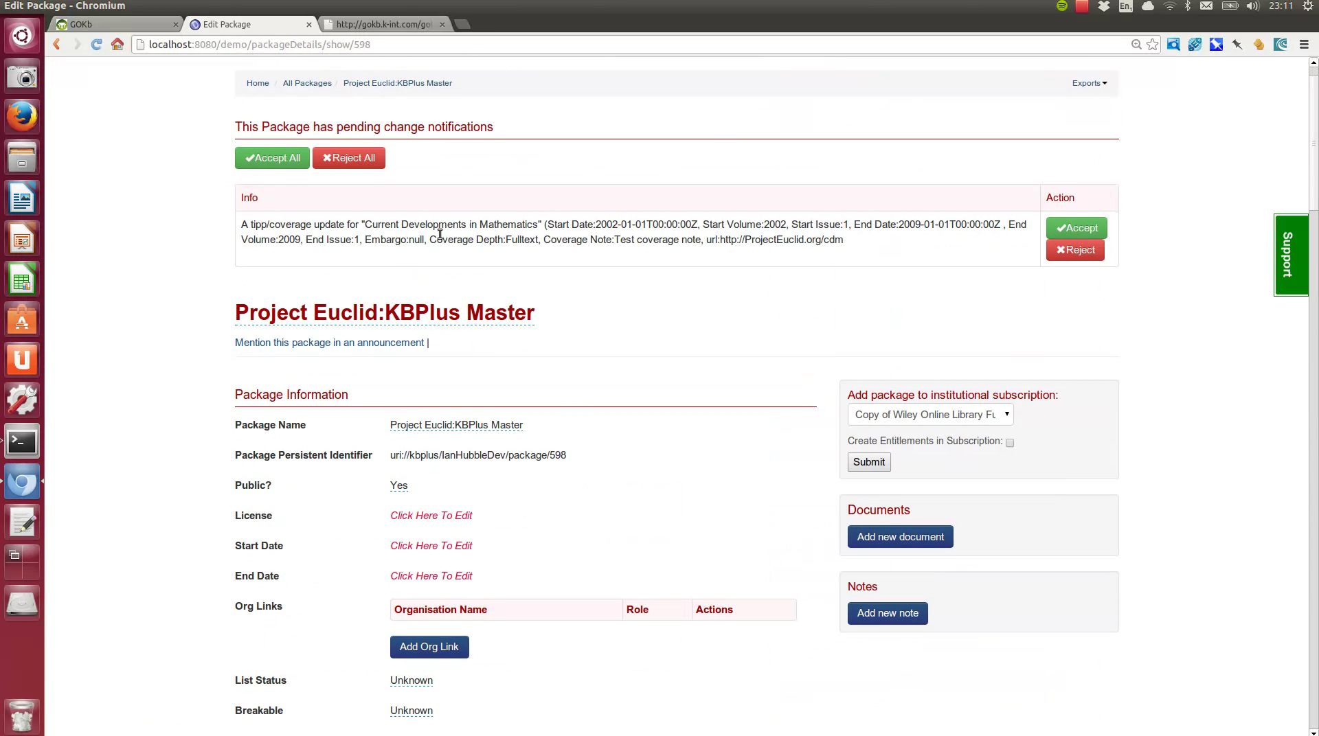
left_click(1078, 230)
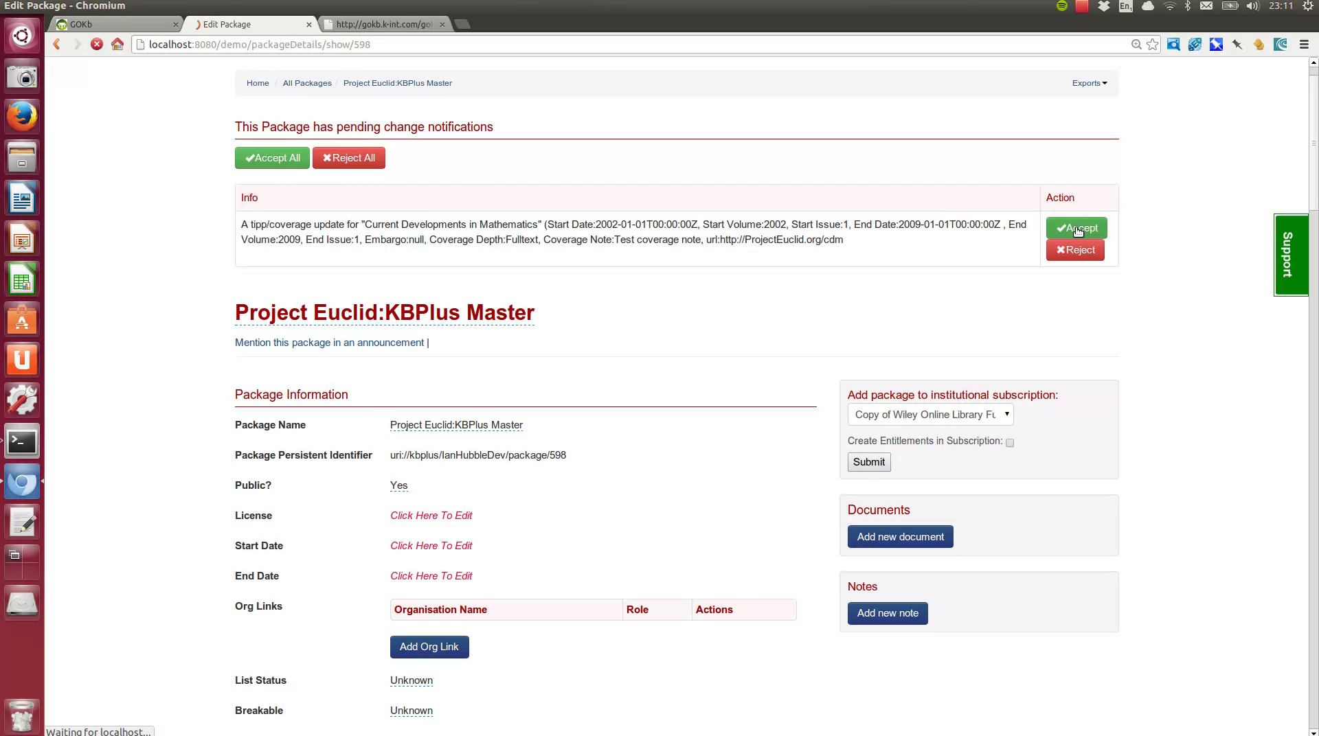
Check the coverage end date, end volume and coverage note of Current Developments in Mathematics in the package's title list
left_click_drag(1313, 98, 1317, 317)
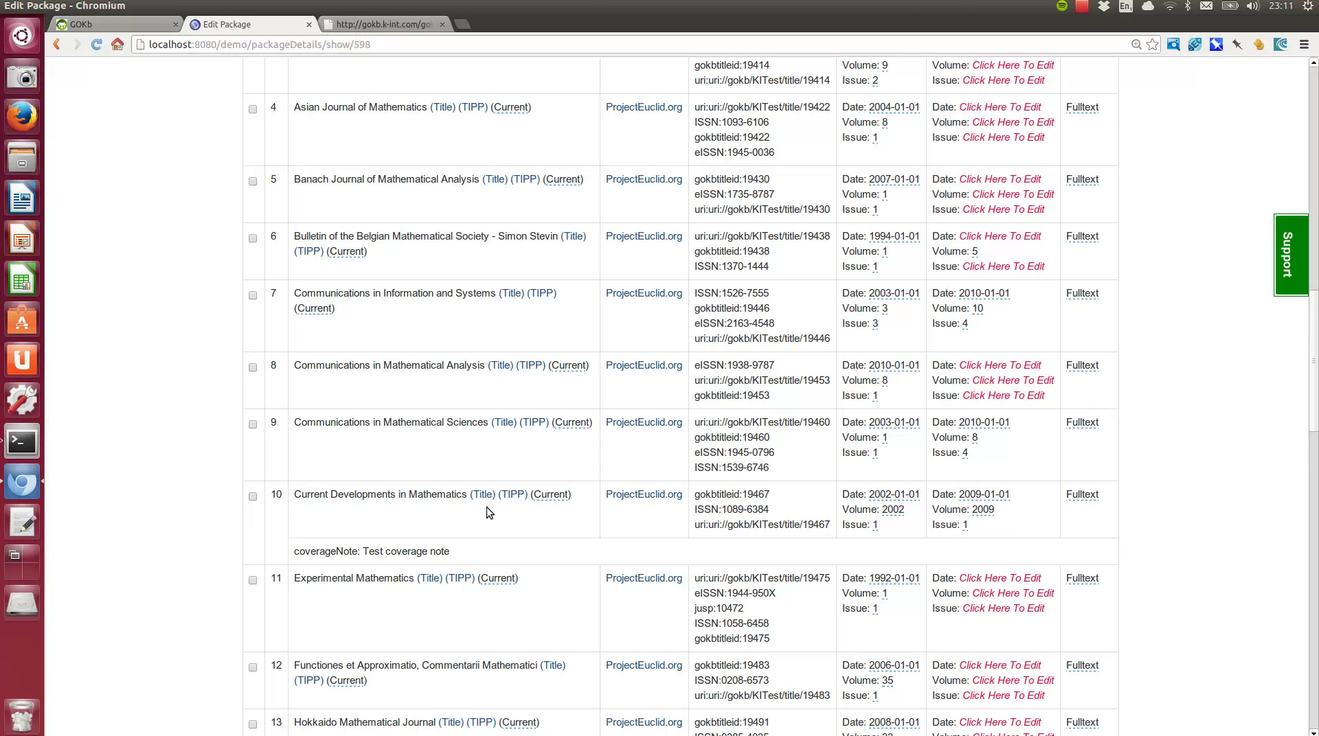
left_click_drag(451, 551, 374, 553)
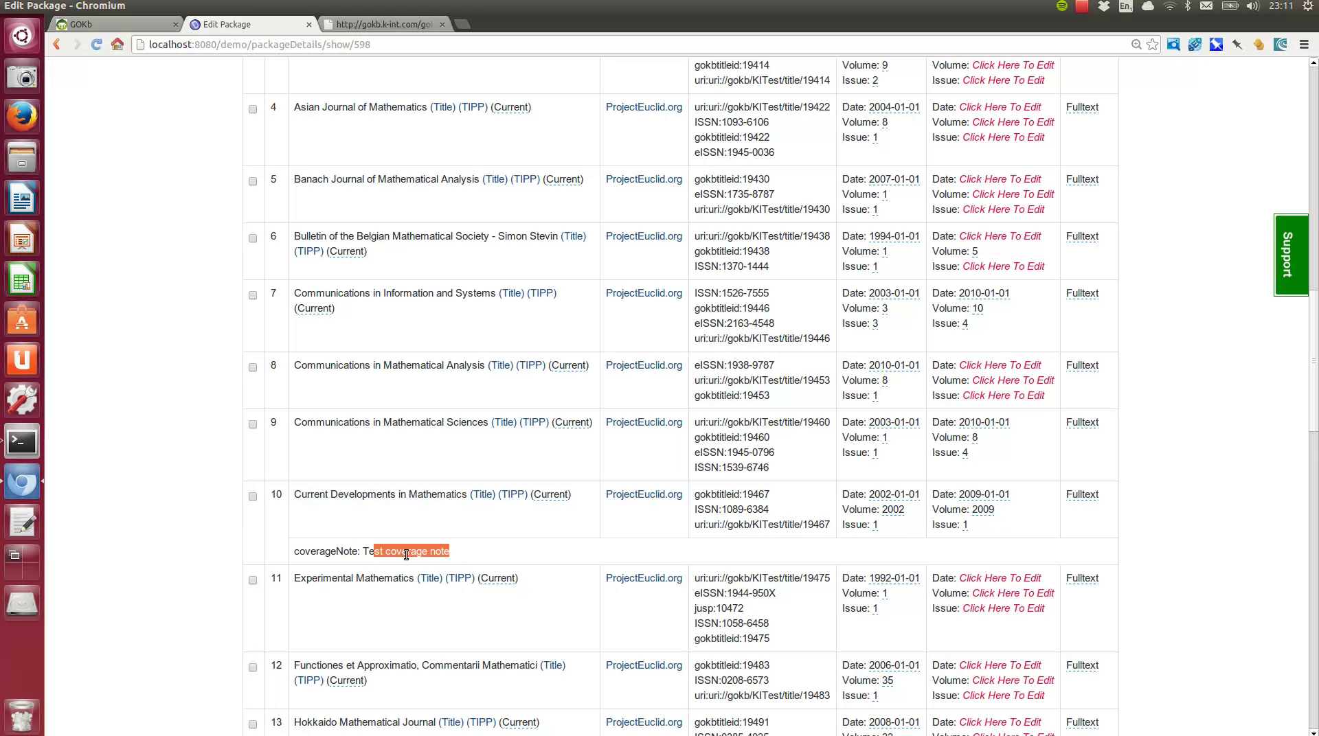
left_click(534, 551)
left_click_drag(1315, 416, 1313, 198)
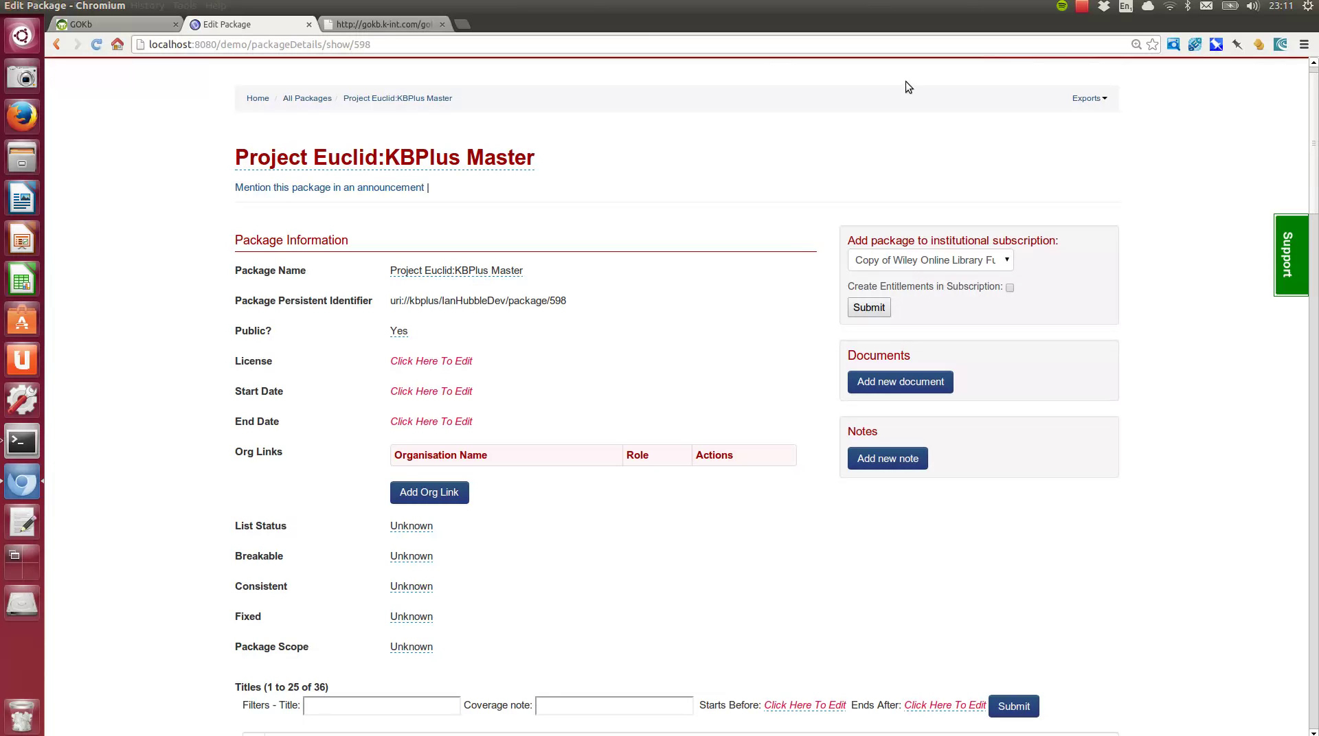
scroll(1314, 199, "up", 1)
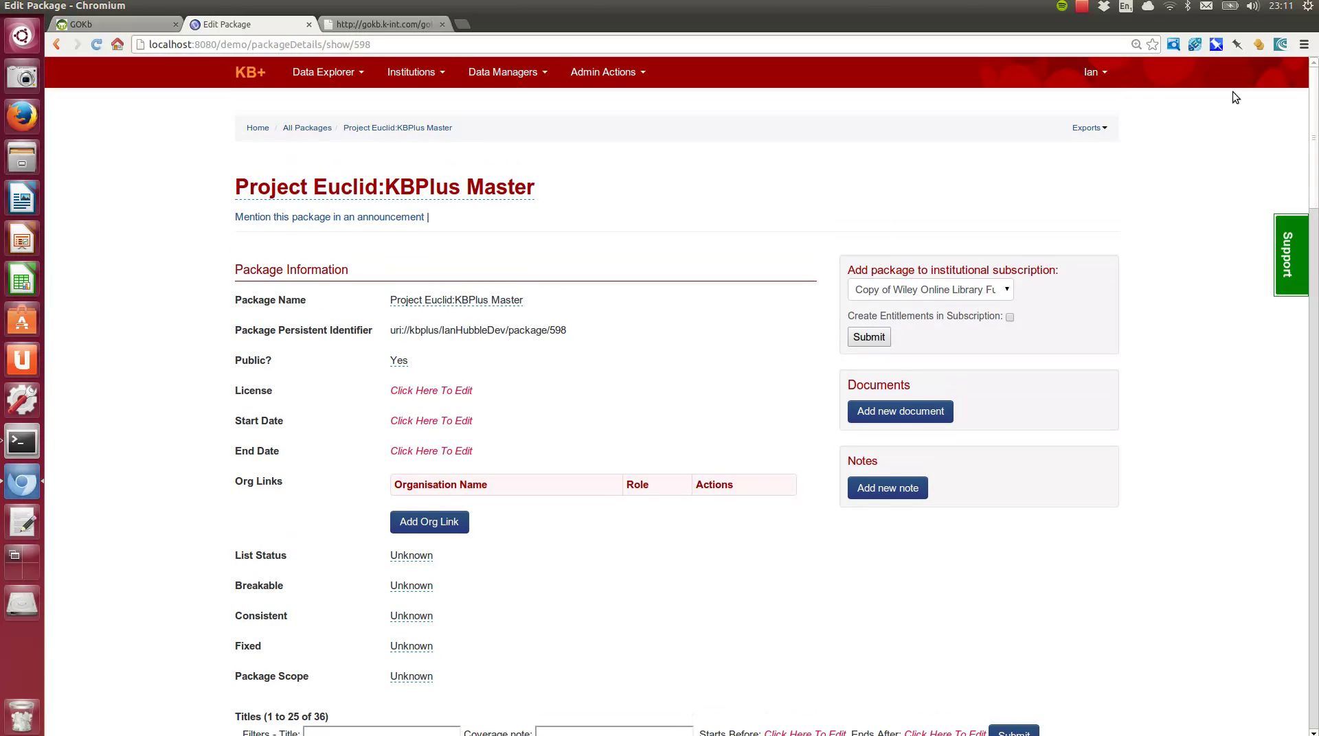
Open the global data package list and examine the tracking line below Duke University Press: Duke Journals Full Text
left_click(504, 75)
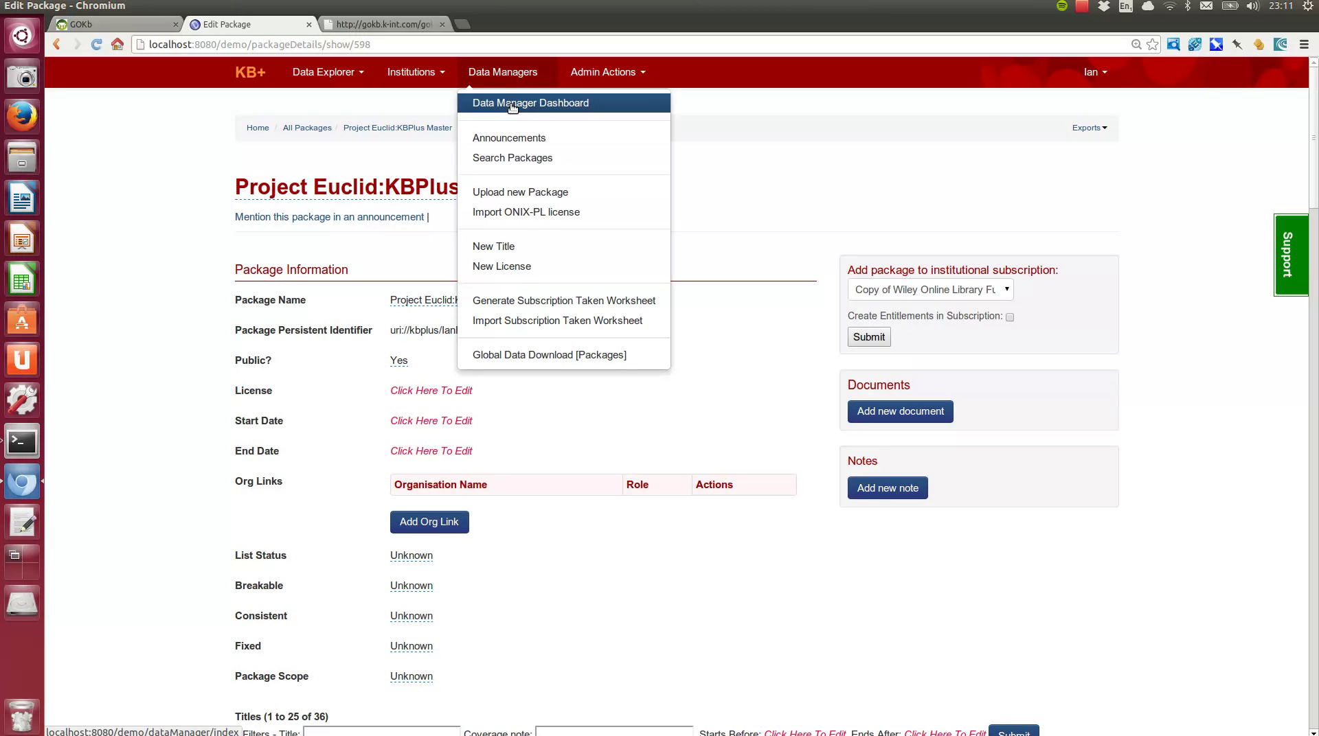
left_click(508, 351)
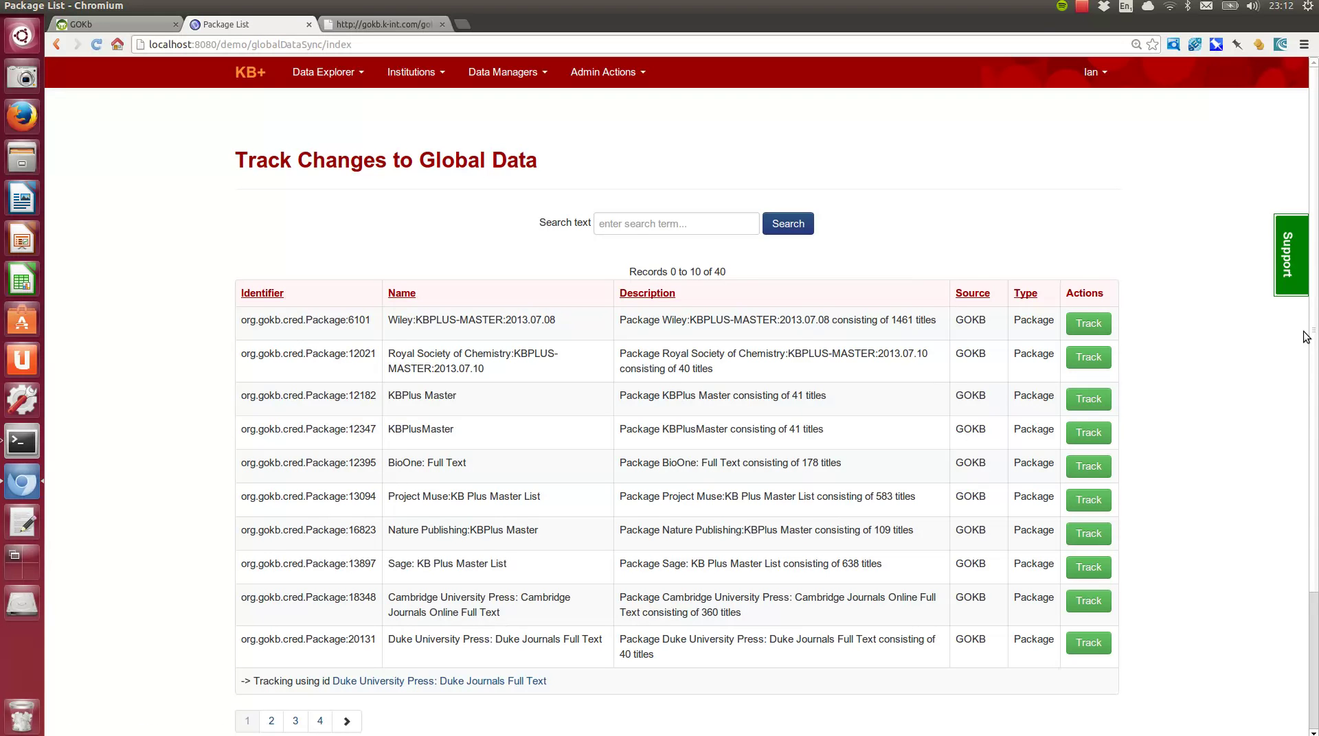
scroll(1314, 357, "down", 3)
scroll(1316, 357, "down", 1)
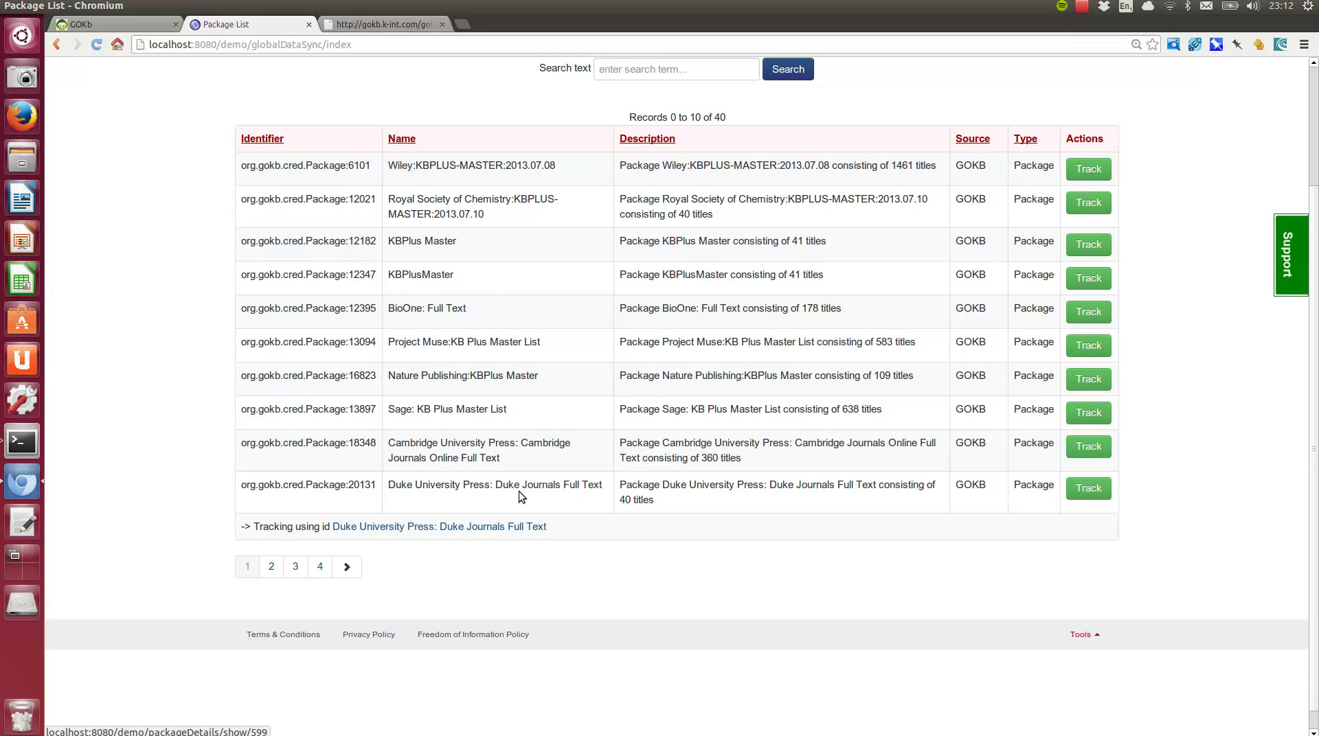
left_click_drag(253, 526, 321, 527)
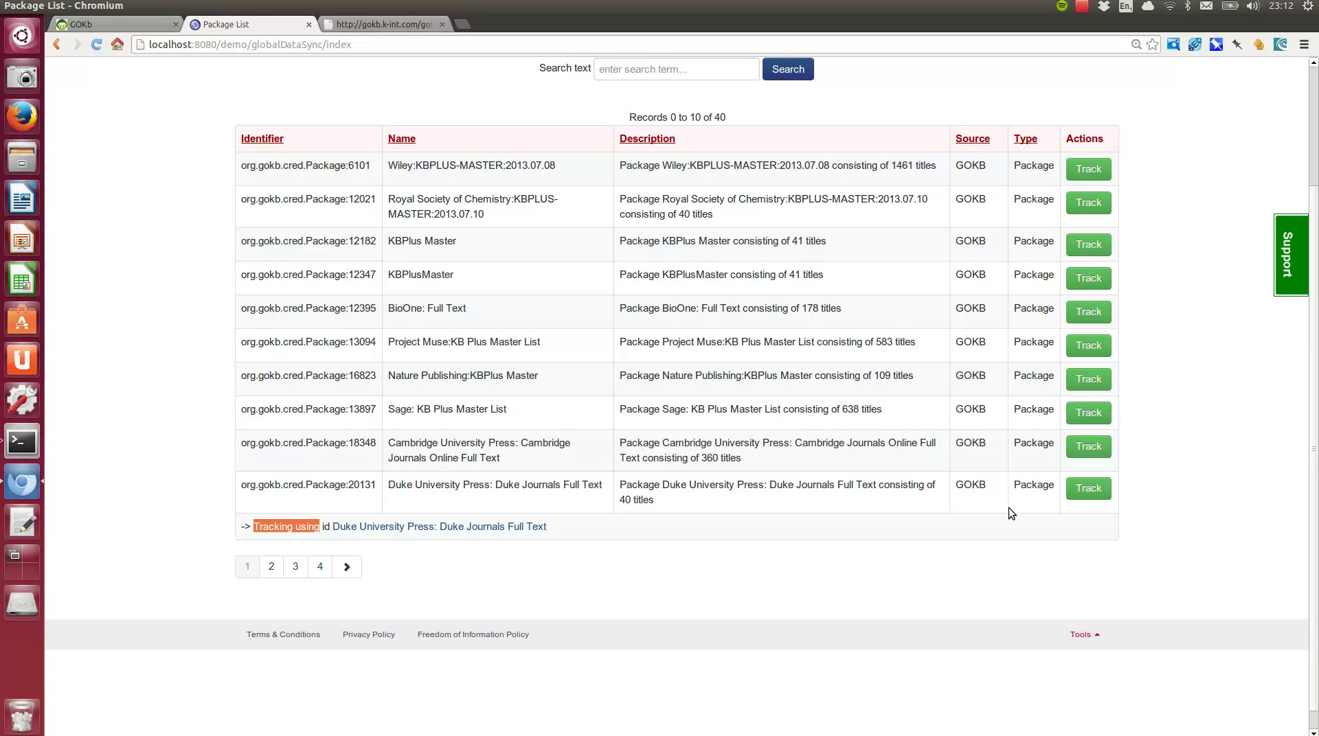
View the new local package and merge options for tracking Duke University Press: Duke Journals Full Text, and return to the package list
left_click(1084, 490)
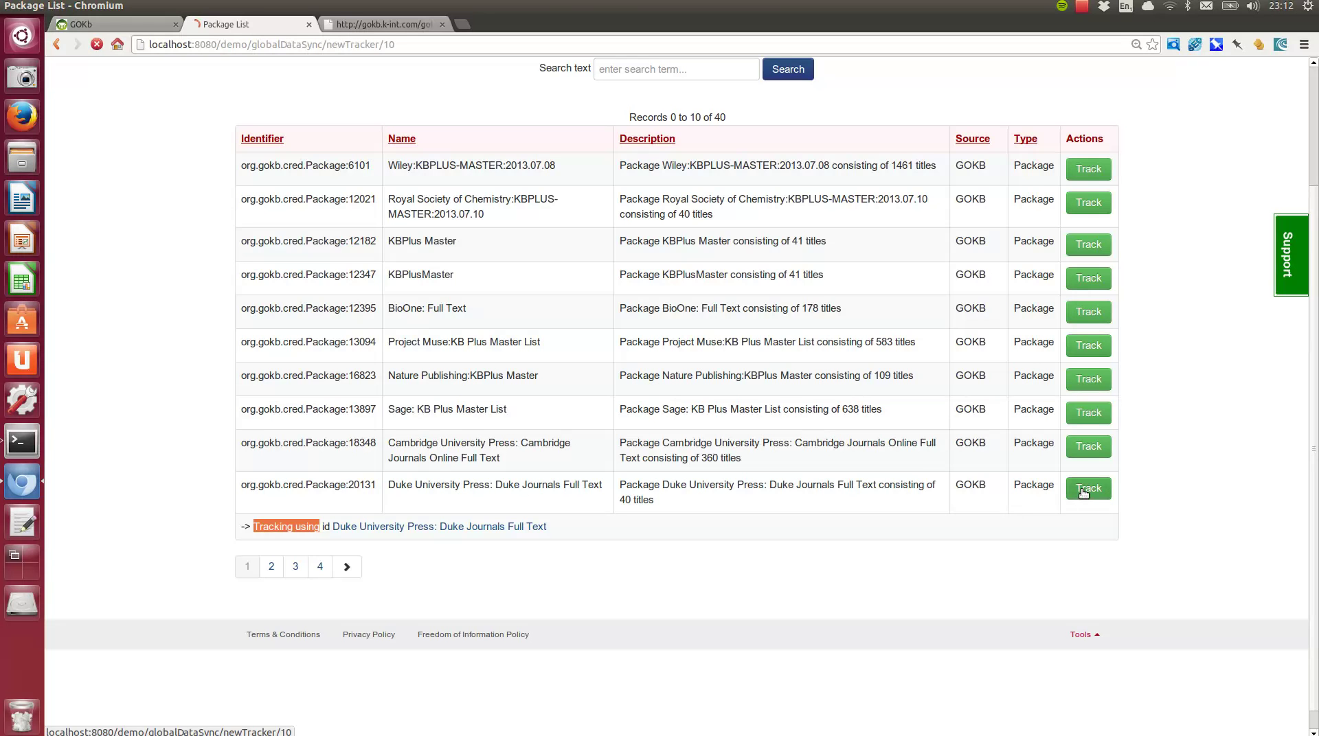
left_click(714, 333)
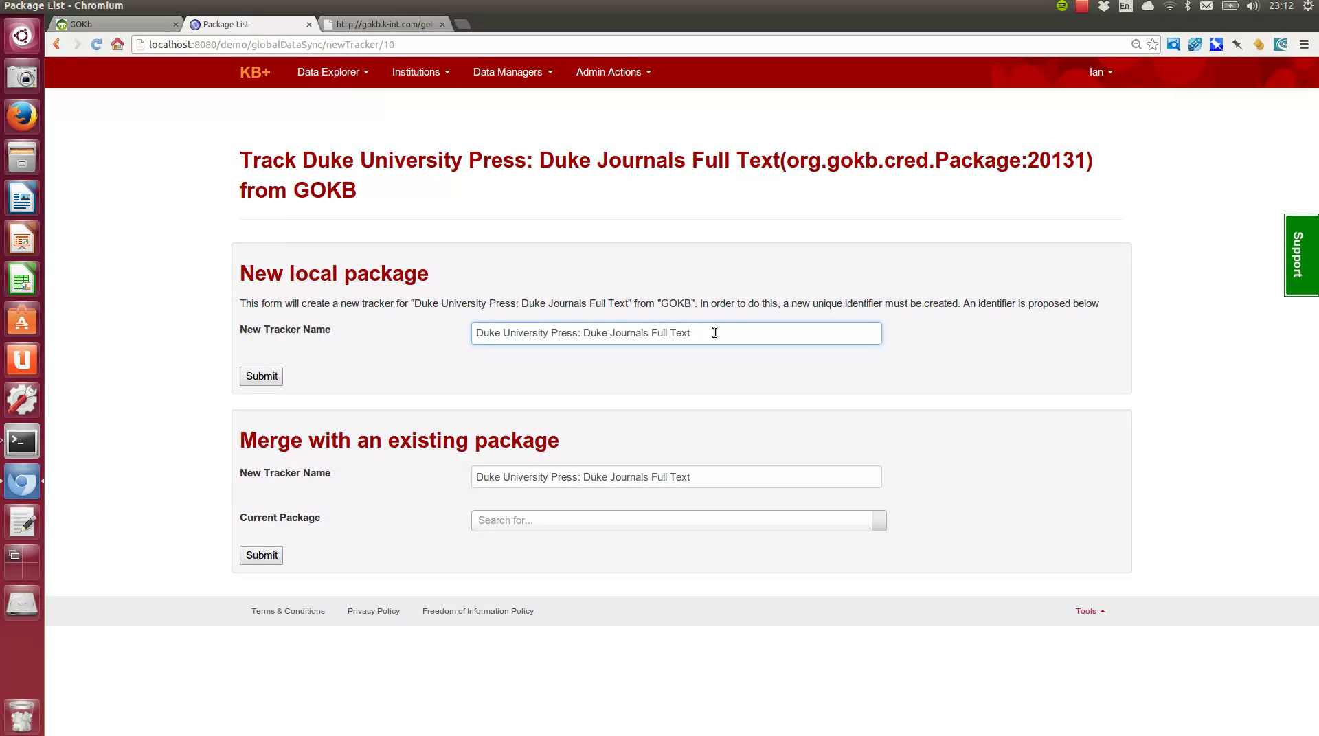
left_click(57, 45)
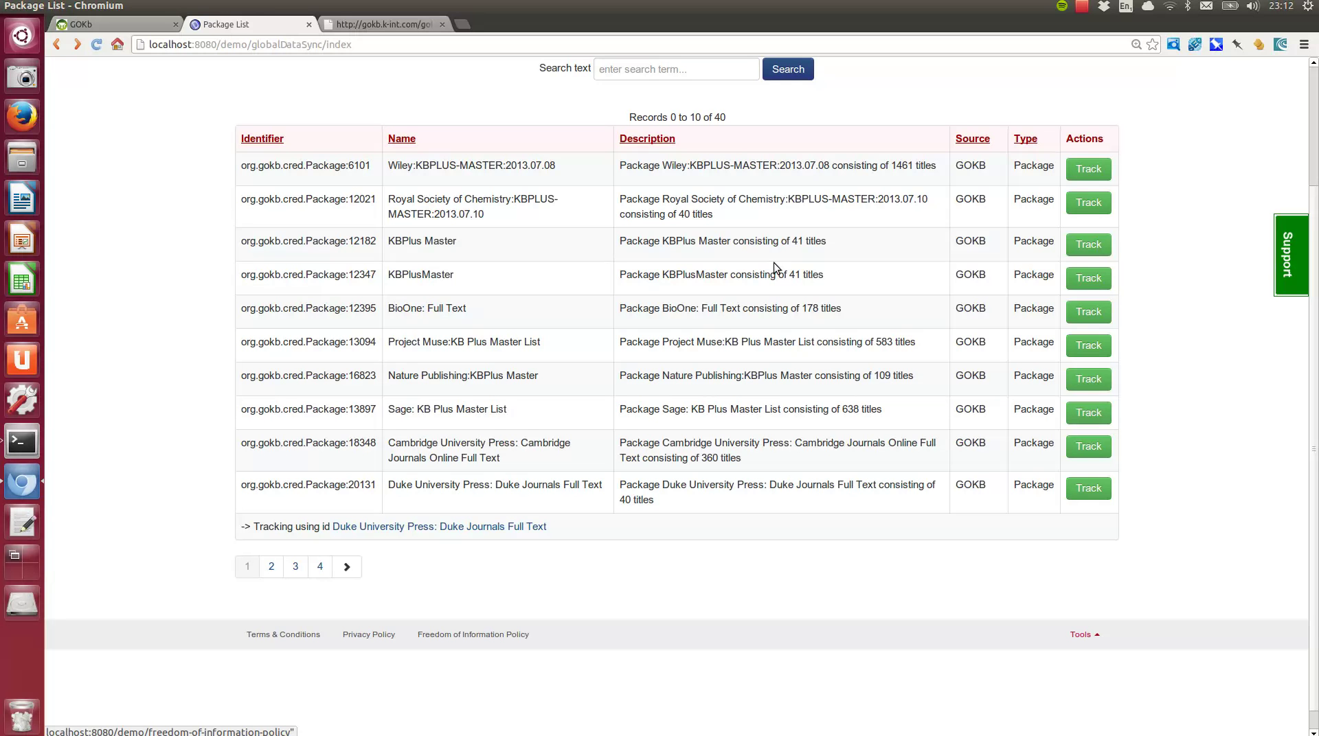
scroll(1317, 268, "up", 3)
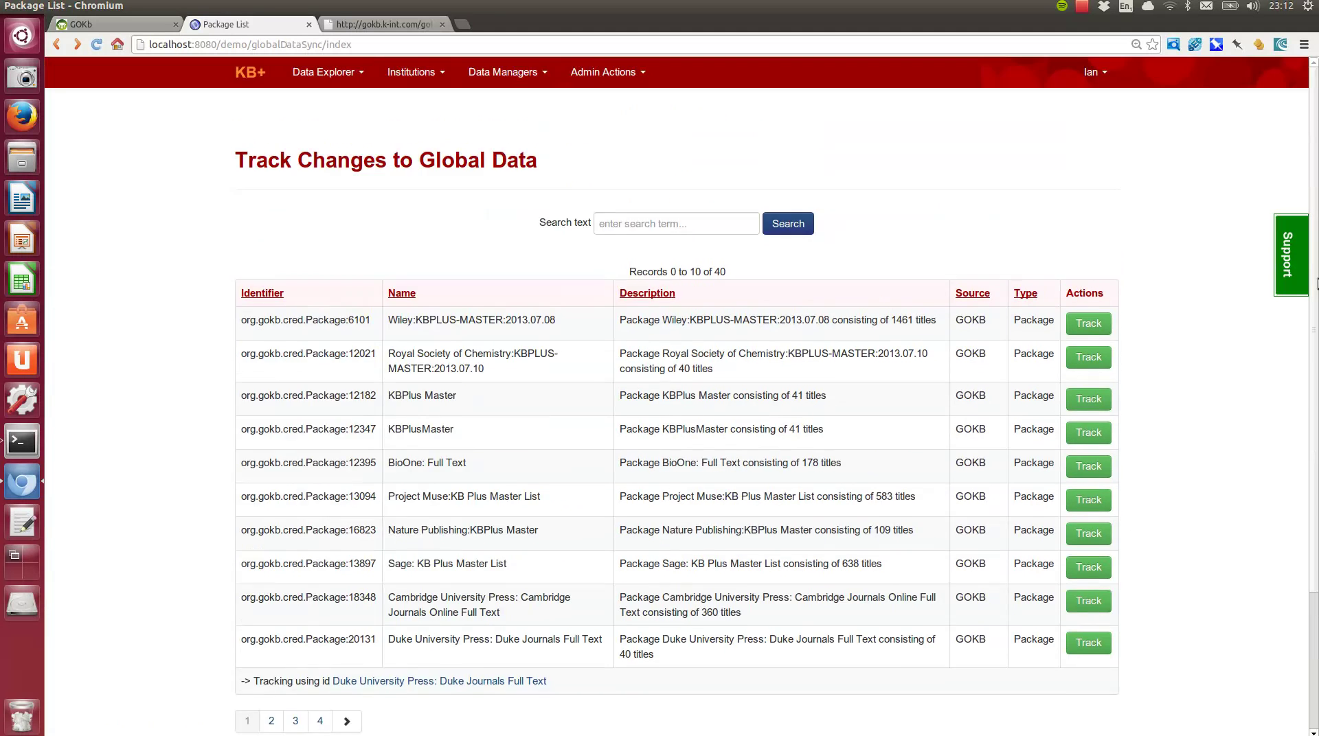